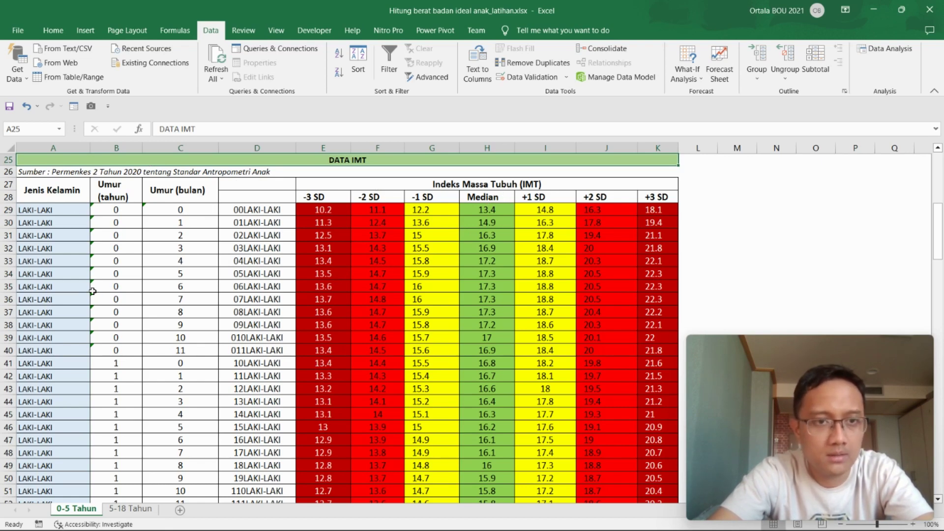
Check the month age column and the -2 SD column of the DATA IMT table, and return to the STATUS GIZI ANAK form
{"action": "left_click", "coordinate": [203, 214]}
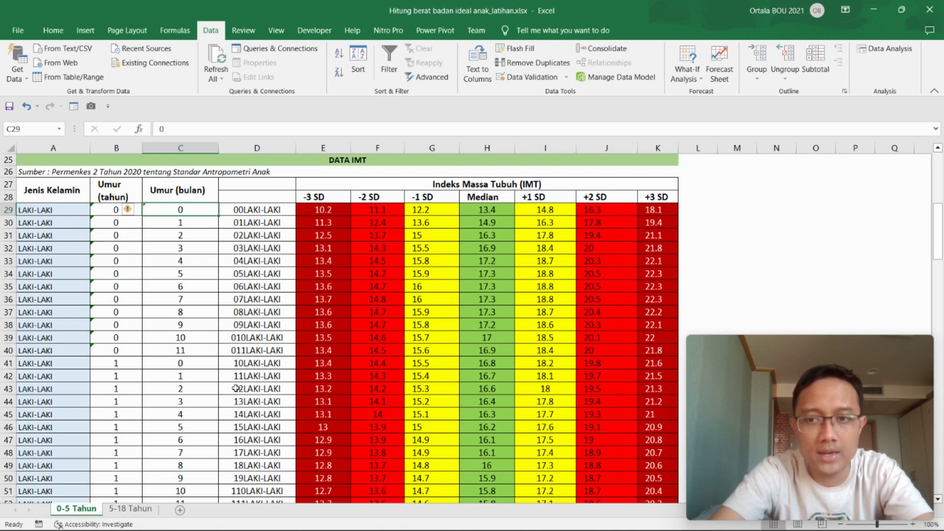
{"action": "left_click", "coordinate": [378, 325]}
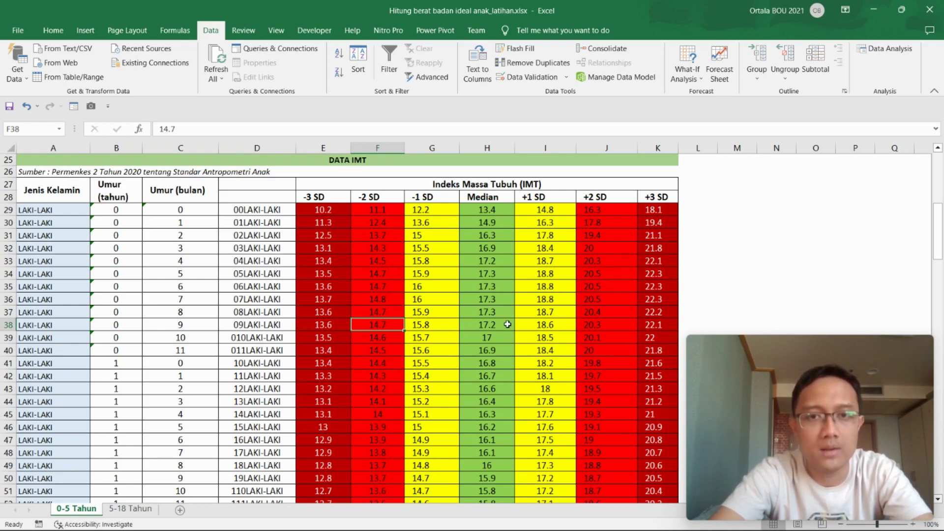
{"action": "scroll", "coordinate": [507, 323], "scroll_direction": "up", "scroll_amount": 3}
{"action": "scroll", "coordinate": [508, 324], "scroll_direction": "up", "scroll_amount": 5}
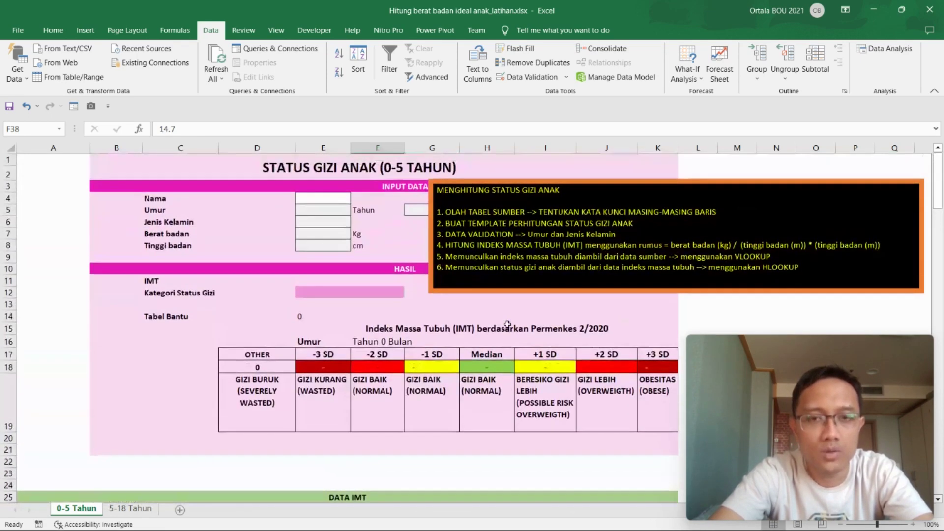
Move the instruction box over the input form and highlight its first point, about processing the source table
{"action": "left_click_drag", "start_coordinate": [579, 193], "coordinate": [318, 179]}
{"action": "left_click", "coordinate": [457, 208]}
{"action": "left_click_drag", "start_coordinate": [495, 205], "coordinate": [205, 210]}
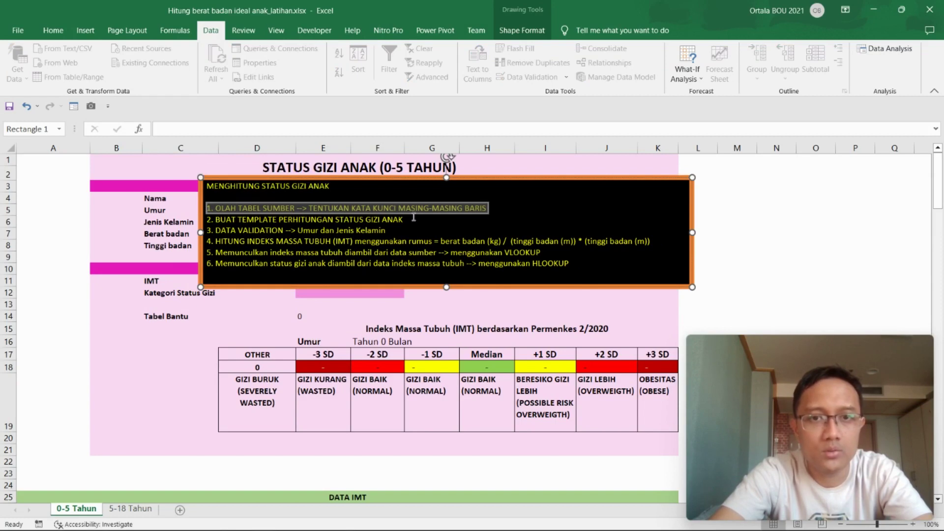
{"action": "left_click", "coordinate": [432, 369]}
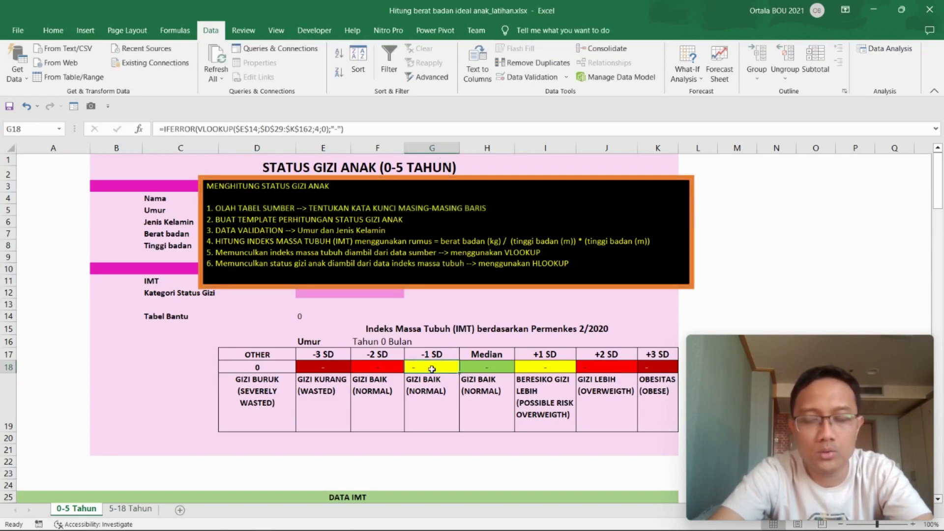
Examine the key formulas in column D of the DATA IMT table and the gender, year and month cells they combine
{"action": "scroll", "coordinate": [432, 370], "scroll_direction": "down", "scroll_amount": 7}
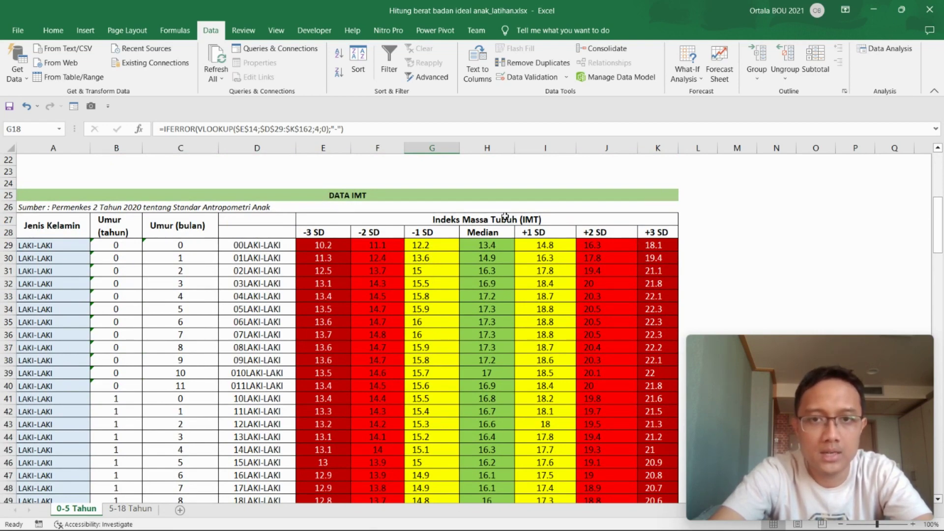
{"action": "left_click", "coordinate": [275, 245]}
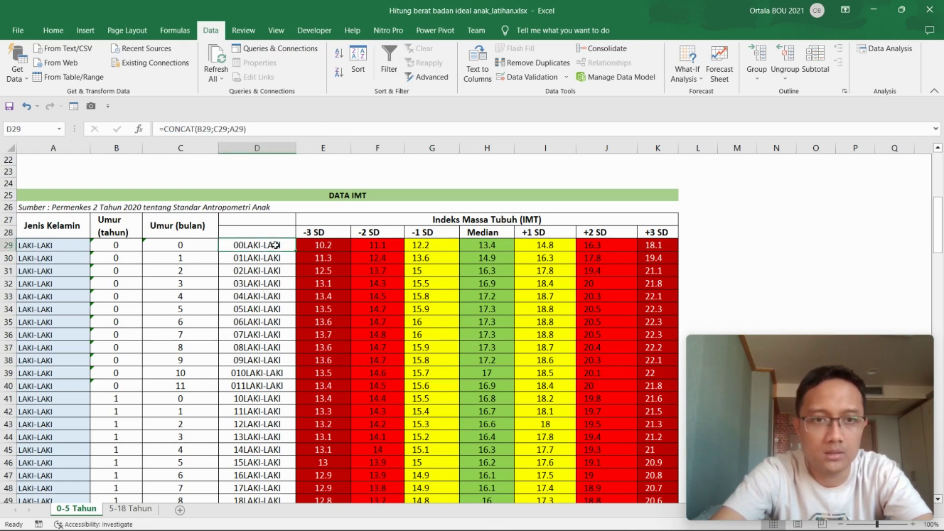
{"action": "left_click", "coordinate": [49, 243]}
{"action": "left_click", "coordinate": [118, 245]}
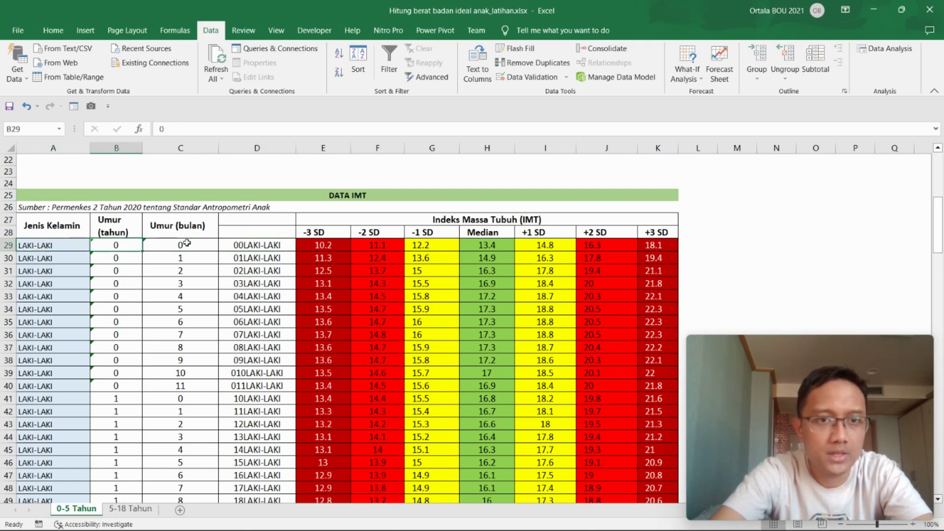
{"action": "left_click", "coordinate": [188, 242]}
{"action": "left_click", "coordinate": [271, 247]}
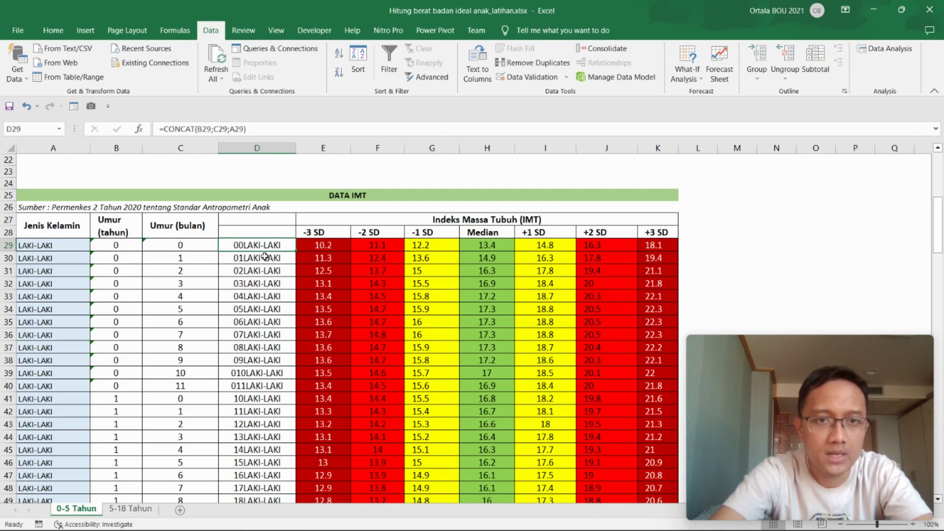
{"action": "left_click", "coordinate": [281, 258]}
{"action": "left_click", "coordinate": [269, 272]}
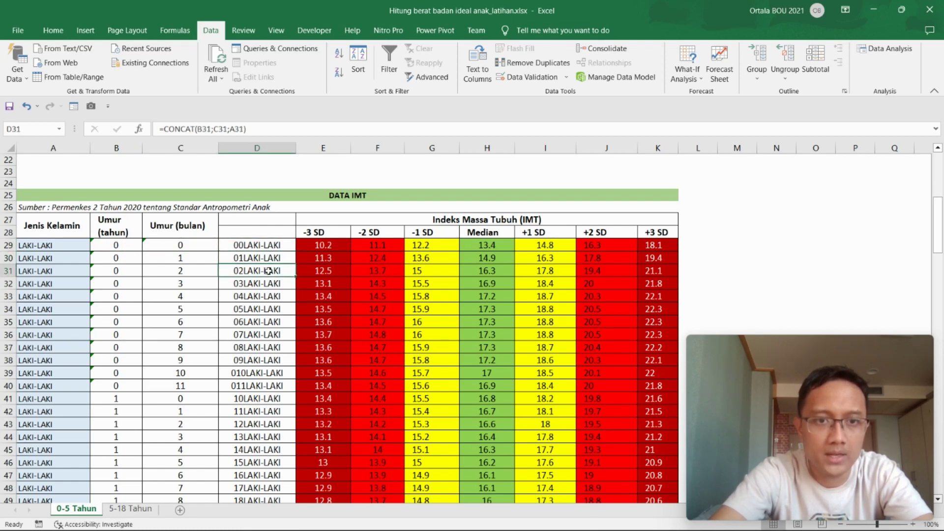
{"action": "left_click", "coordinate": [254, 319]}
Move the instruction box off the input cells and place the cursor at its data validation point
{"action": "scroll", "coordinate": [273, 316], "scroll_direction": "up", "scroll_amount": 4}
{"action": "scroll", "coordinate": [298, 343], "scroll_direction": "up", "scroll_amount": 3}
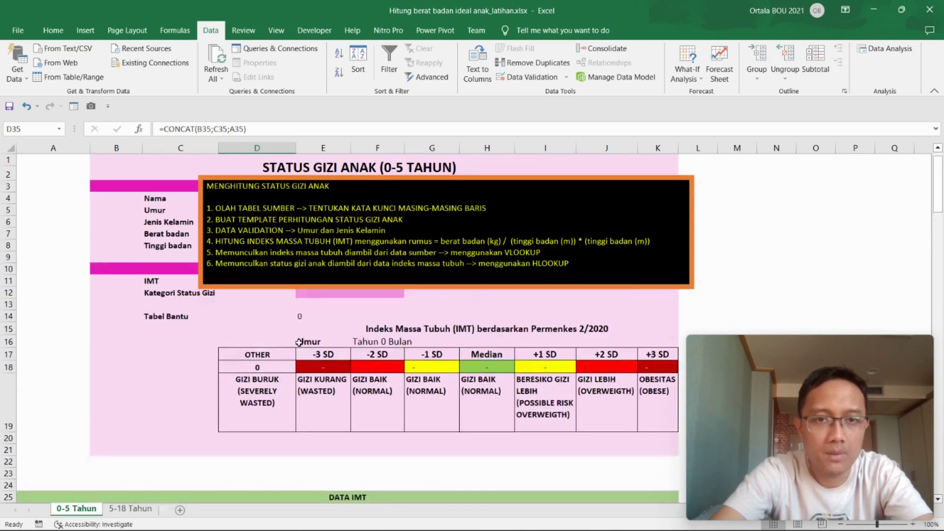
{"action": "left_click_drag", "start_coordinate": [363, 176], "coordinate": [723, 172]}
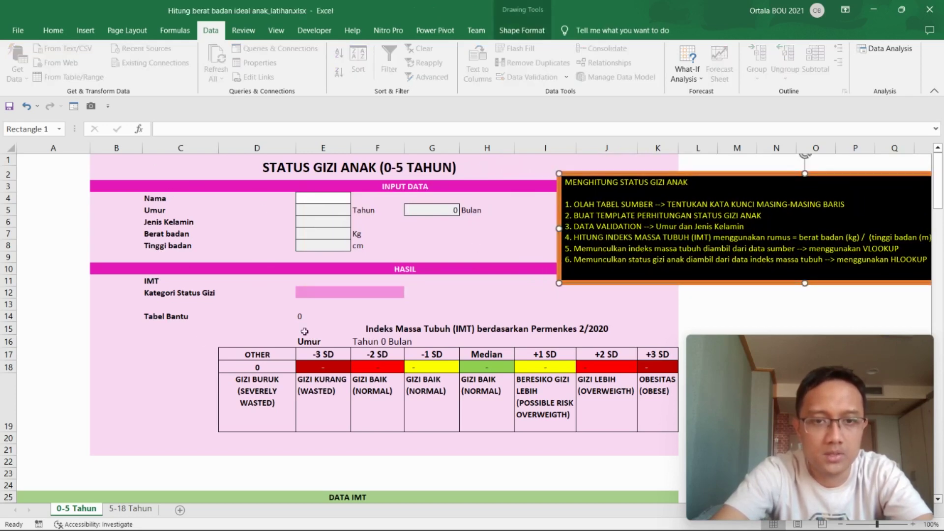
{"action": "left_click_drag", "start_coordinate": [638, 172], "coordinate": [634, 177]}
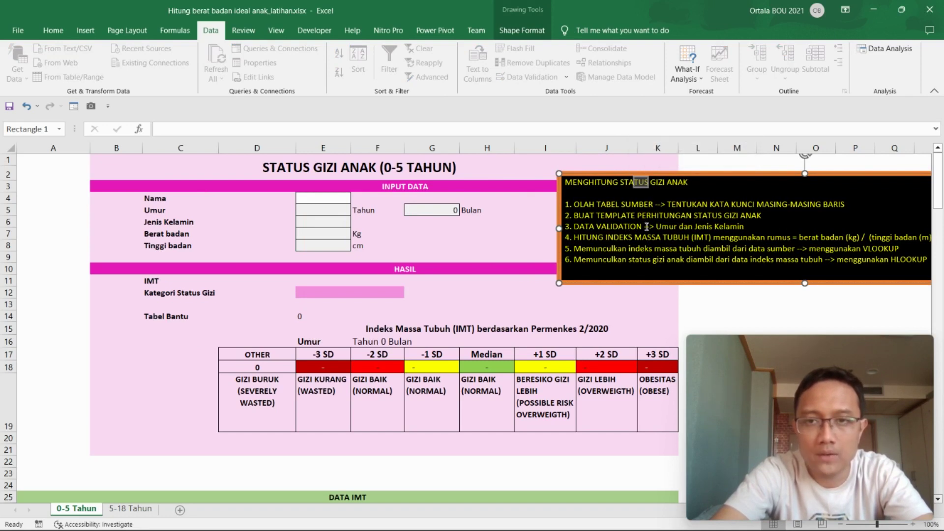
{"action": "left_click", "coordinate": [750, 226]}
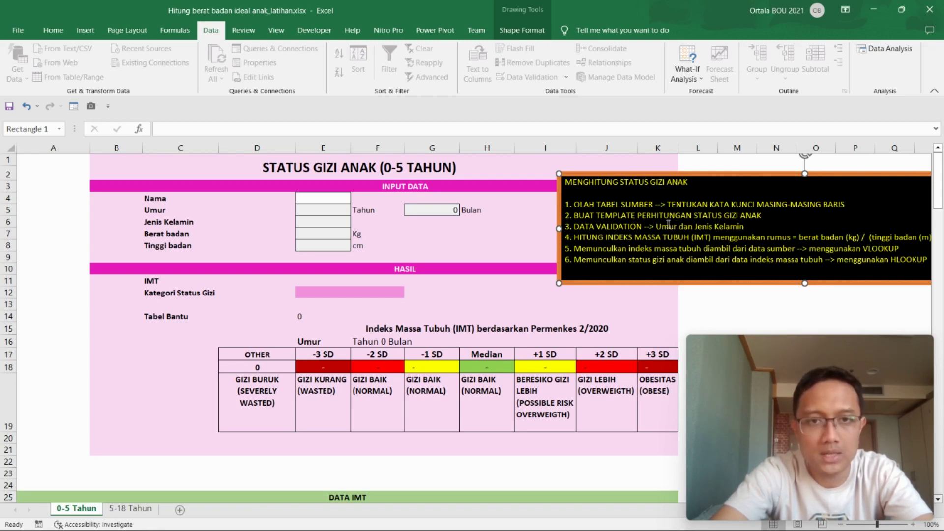
Inspect the dropdown options and the data validation criteria of the Umur year cell E5
{"action": "left_click", "coordinate": [325, 211]}
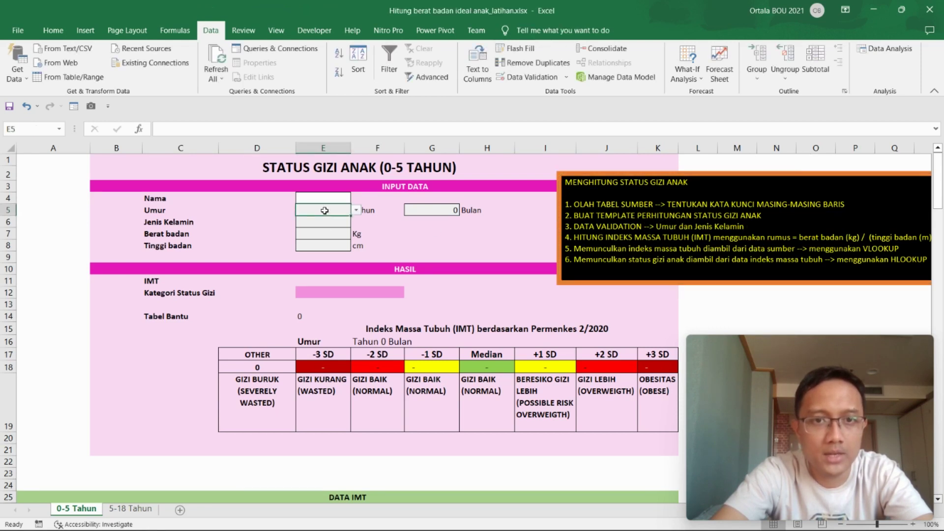
{"action": "left_click", "coordinate": [359, 213]}
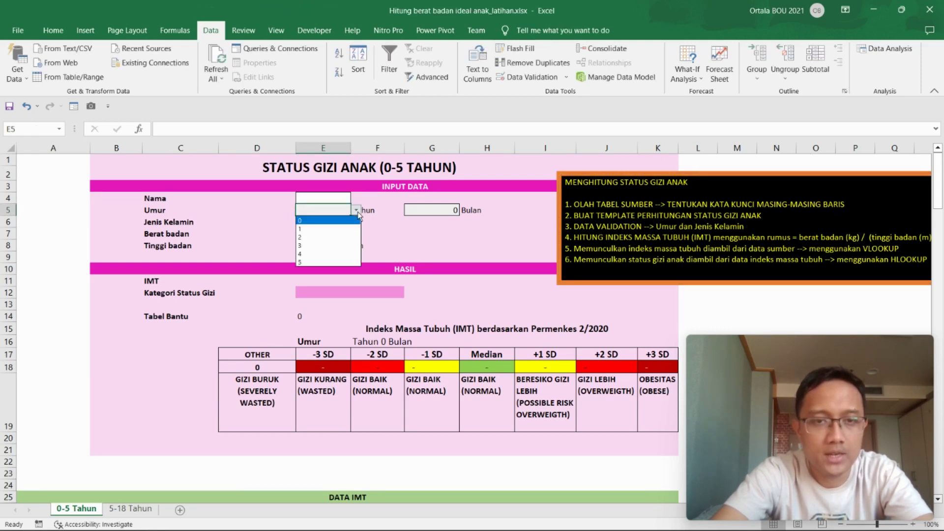
{"action": "left_click", "coordinate": [357, 213]}
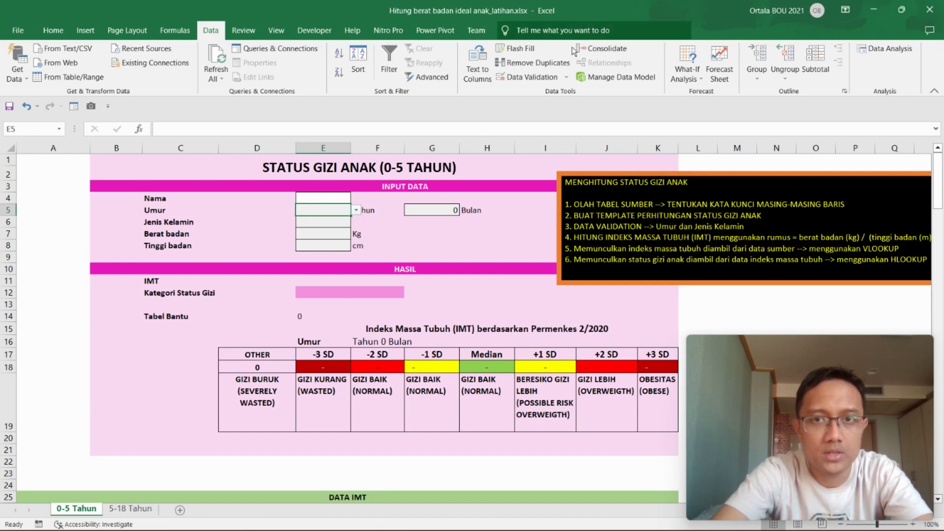
{"action": "left_click", "coordinate": [555, 79]}
{"action": "left_click", "coordinate": [445, 169]}
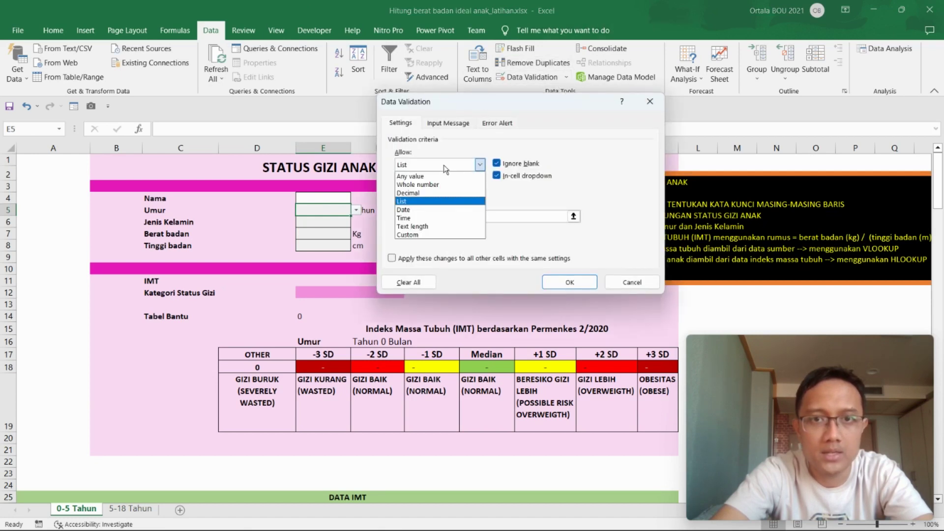
{"action": "left_click", "coordinate": [445, 164]}
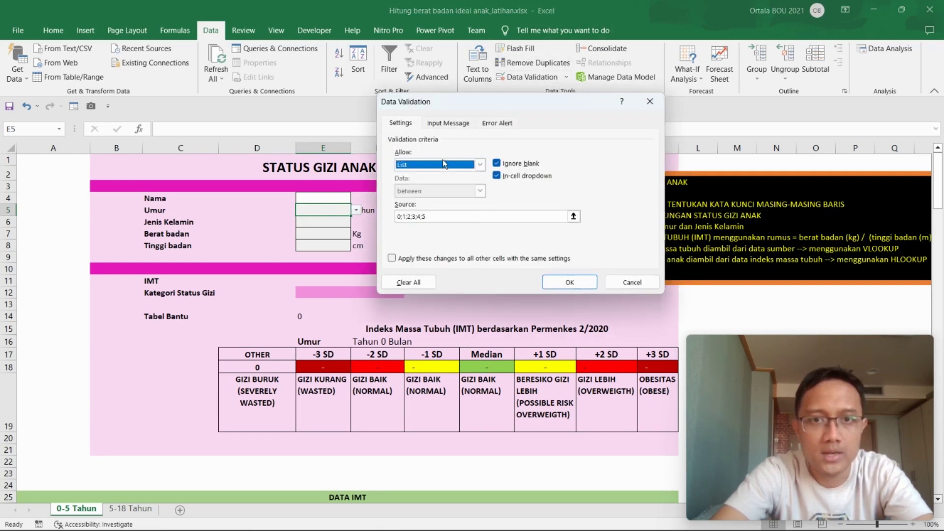
{"action": "left_click", "coordinate": [440, 215]}
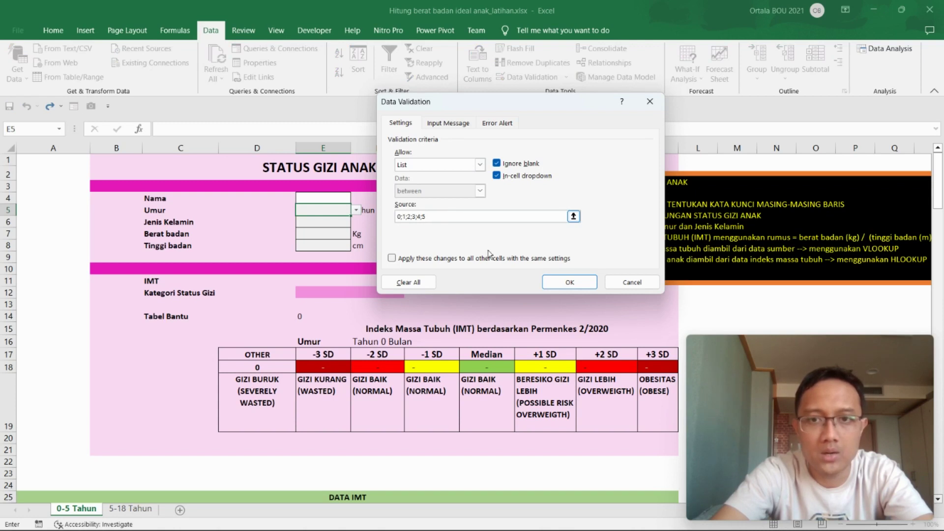
{"action": "left_click", "coordinate": [570, 282]}
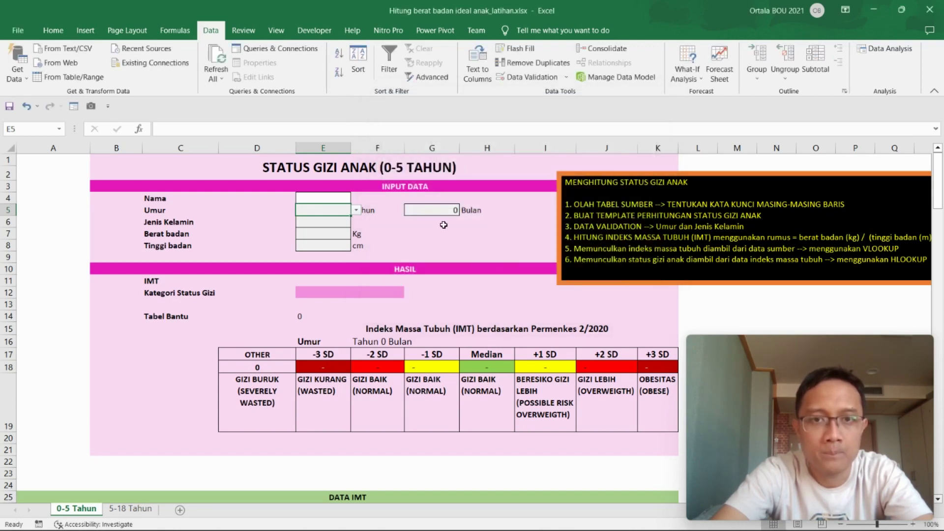
Inspect the data validation source list of the Umur month cell G5
{"action": "left_click", "coordinate": [443, 211]}
{"action": "left_click", "coordinate": [569, 78]}
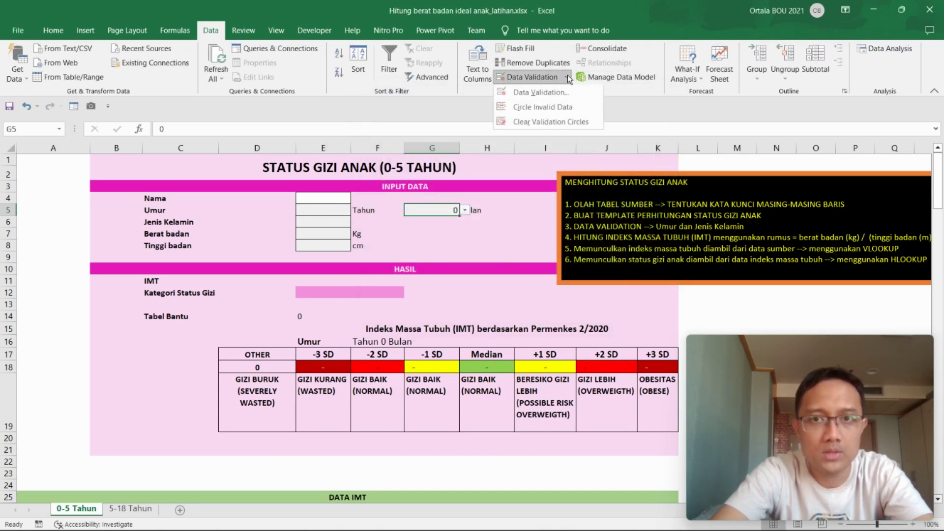
{"action": "left_click", "coordinate": [546, 92]}
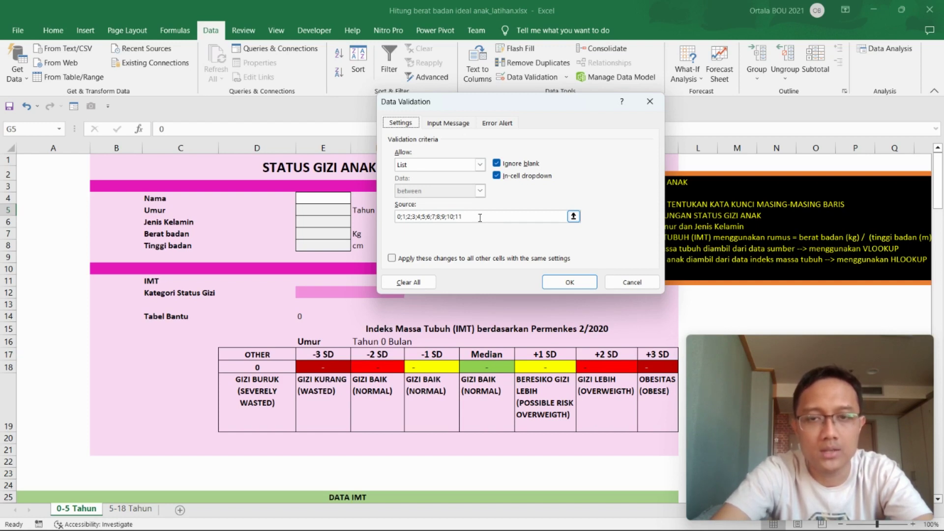
{"action": "left_click", "coordinate": [565, 285]}
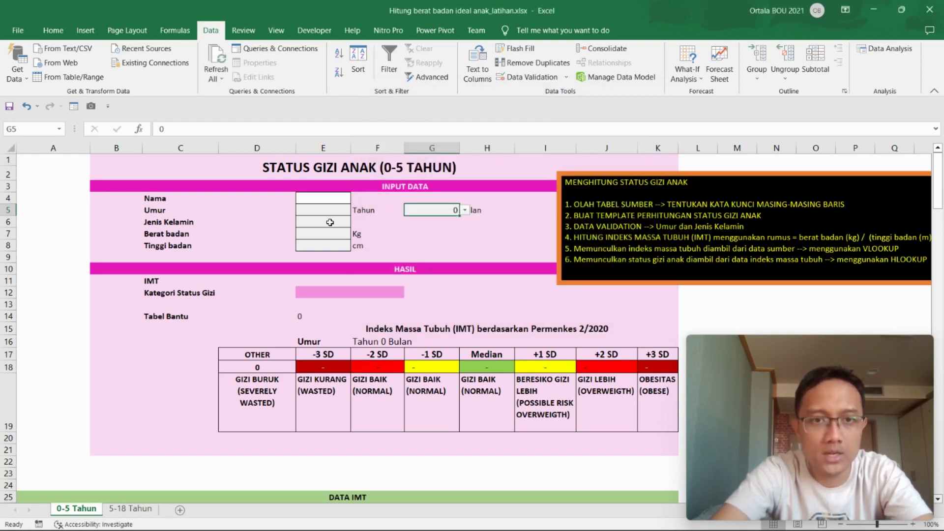
Inspect the dropdown options and list validation settings of the Jenis Kelamin cell E6
{"action": "left_click", "coordinate": [330, 222]}
{"action": "left_click", "coordinate": [357, 224]}
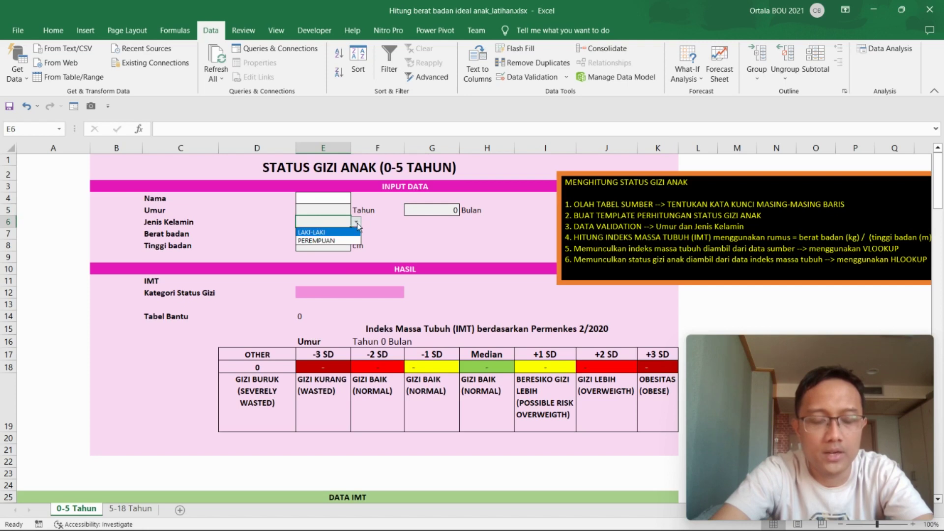
{"action": "left_click", "coordinate": [357, 224]}
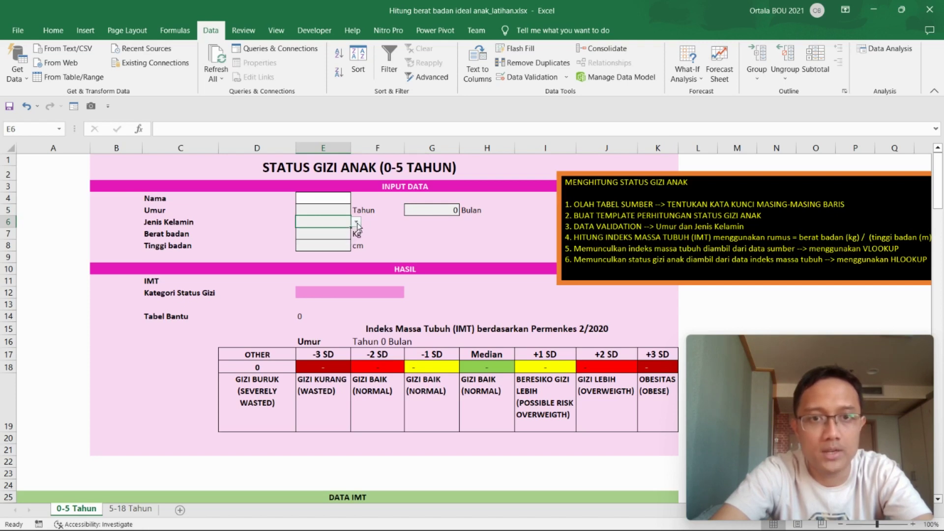
{"action": "left_click", "coordinate": [548, 77]}
{"action": "left_click", "coordinate": [467, 165]}
{"action": "left_click", "coordinate": [472, 202]}
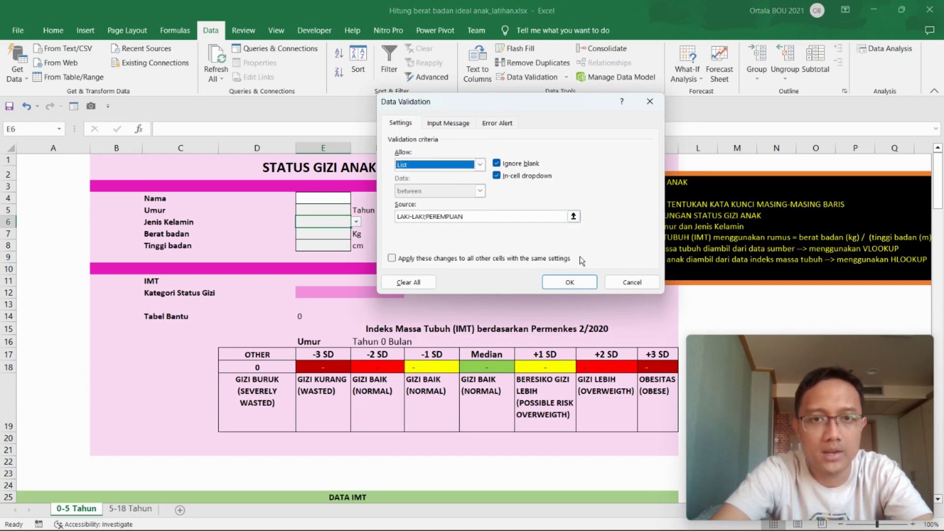
{"action": "left_click", "coordinate": [632, 282]}
Check the Berat badan and Tinggi badan input cells, and reposition the instruction box so its full text is readable beside the form
{"action": "left_click", "coordinate": [333, 236]}
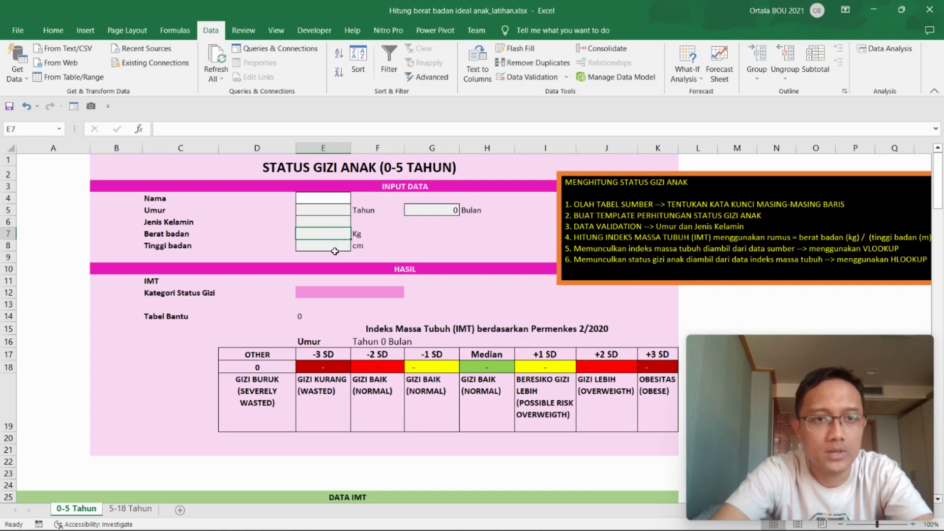
{"action": "left_click", "coordinate": [334, 247]}
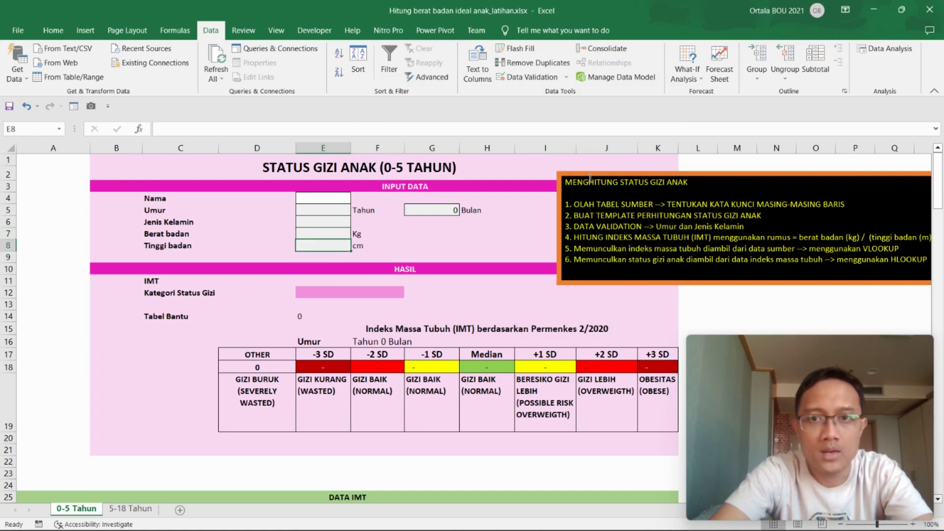
{"action": "left_click_drag", "start_coordinate": [589, 174], "coordinate": [476, 158]}
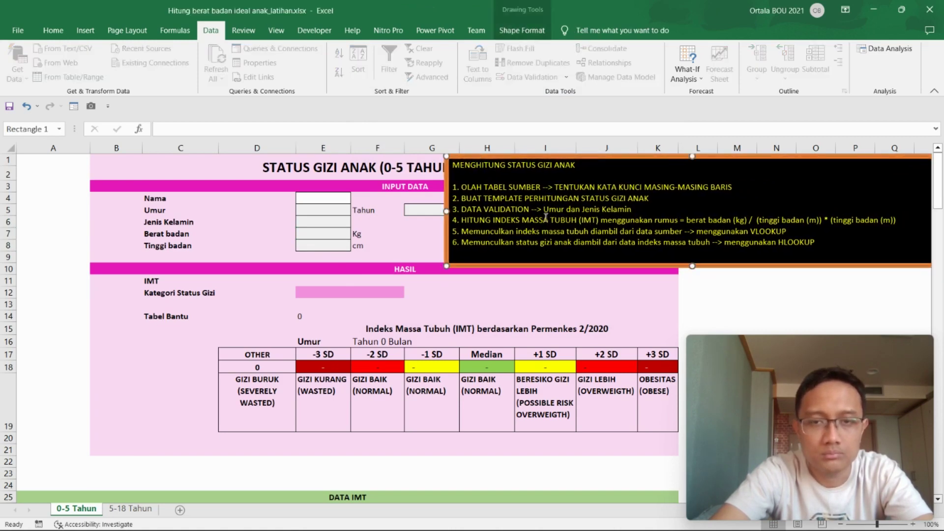
{"action": "left_click_drag", "start_coordinate": [585, 159], "coordinate": [478, 161]}
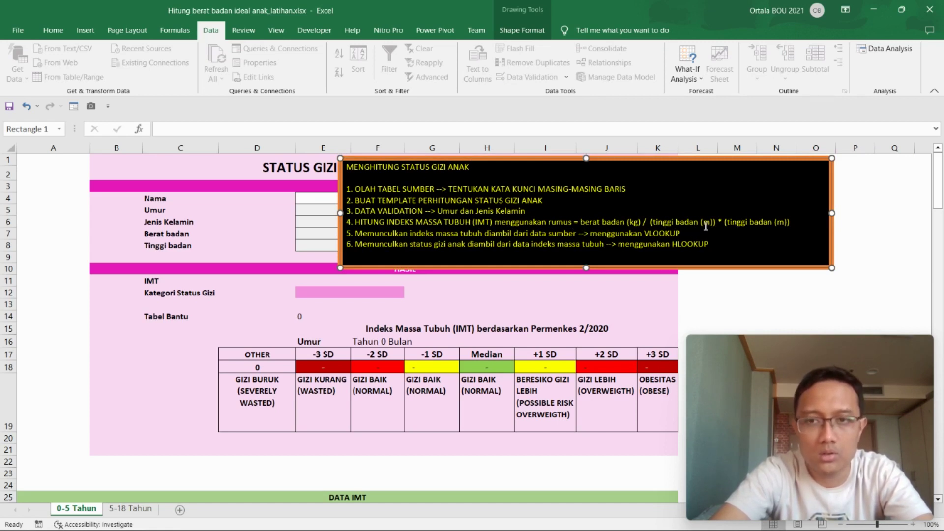
{"action": "left_click_drag", "start_coordinate": [340, 228], "coordinate": [435, 244]}
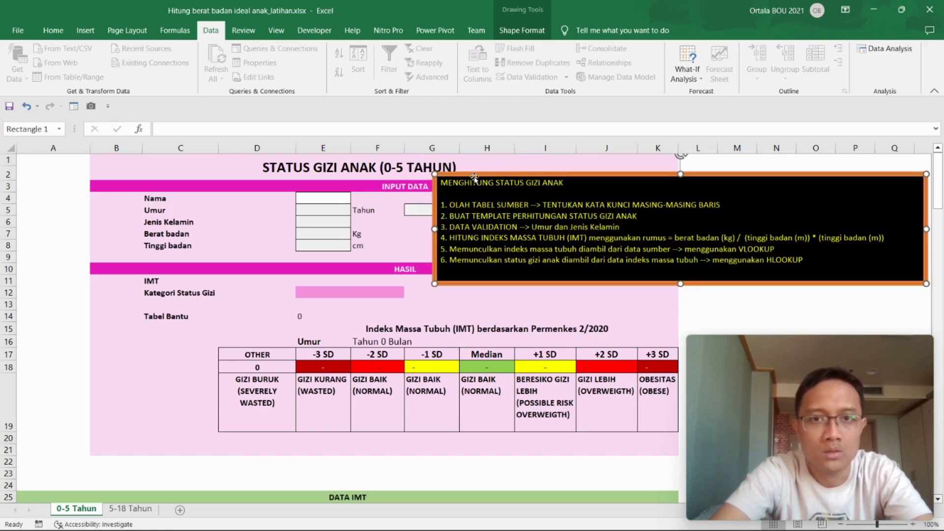
Inspect the IMT formula in cell E11, including its IFERROR fallback value, without changing it
{"action": "left_click", "coordinate": [337, 281]}
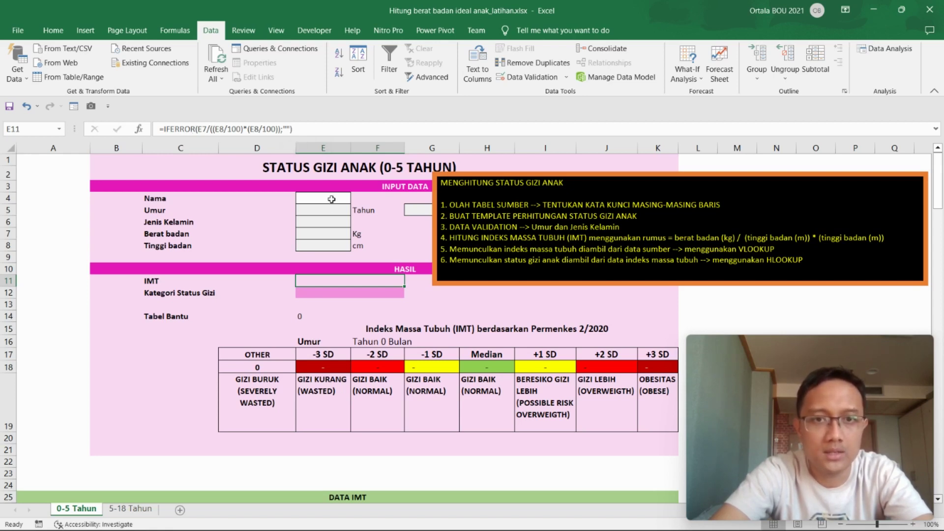
{"action": "left_click", "coordinate": [292, 128]}
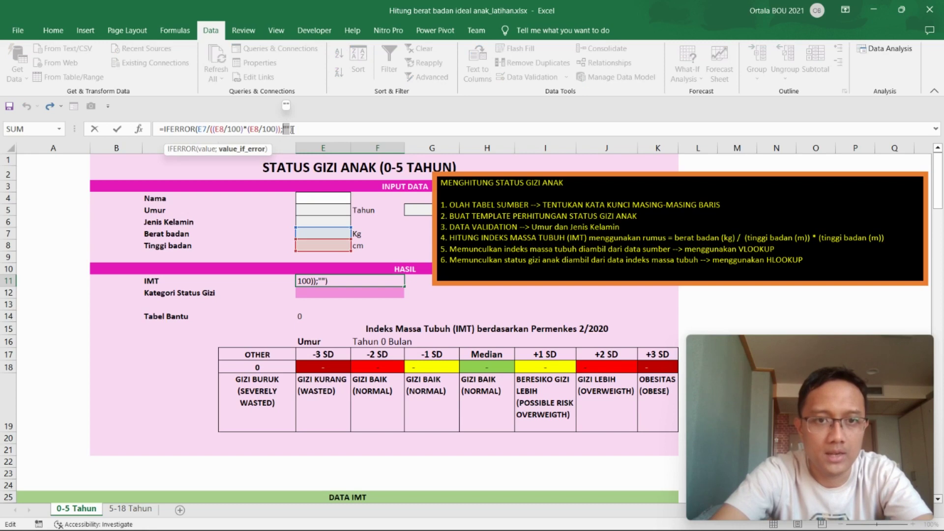
{"action": "key", "text": "Escape"}
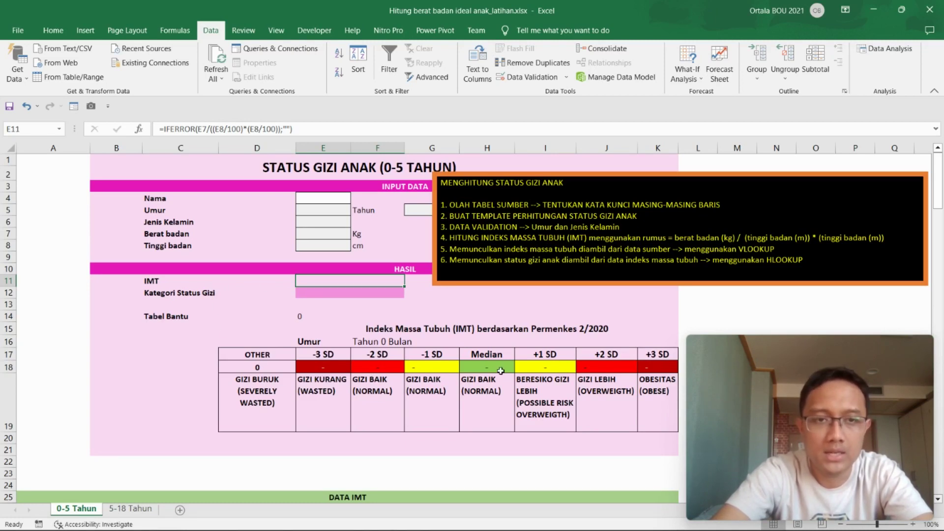
Examine the SD helper table in rows 17-19 alongside the matching first DATA IMT source row, E29:K29
{"action": "scroll", "coordinate": [297, 391], "scroll_direction": "down", "scroll_amount": 3}
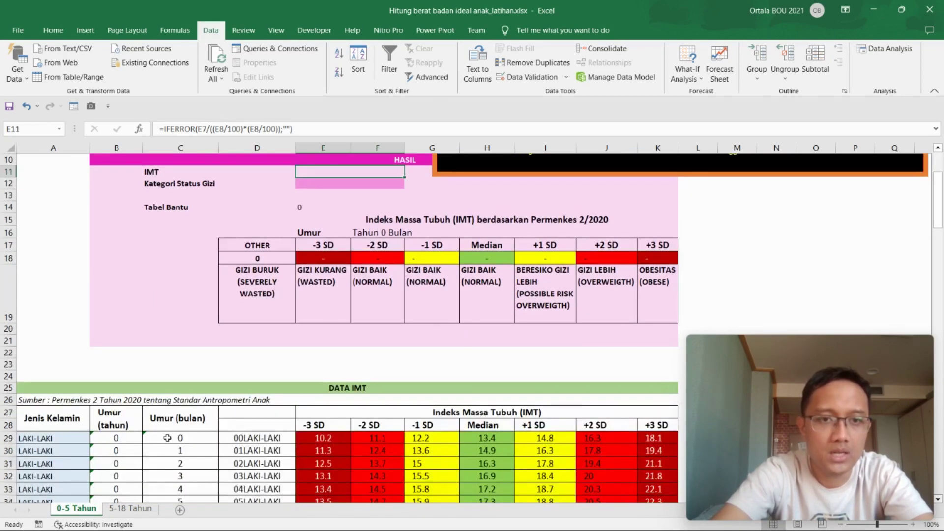
{"action": "scroll", "coordinate": [408, 389], "scroll_direction": "up", "scroll_amount": 2}
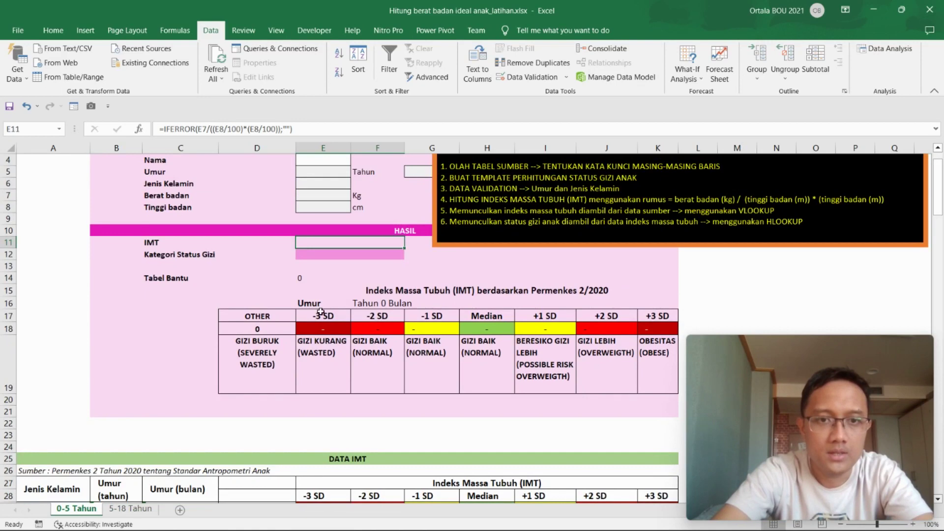
{"action": "left_click", "coordinate": [319, 317]}
{"action": "scroll", "coordinate": [445, 339], "scroll_direction": "down", "scroll_amount": 3}
{"action": "left_click_drag", "start_coordinate": [327, 403], "coordinate": [659, 405]}
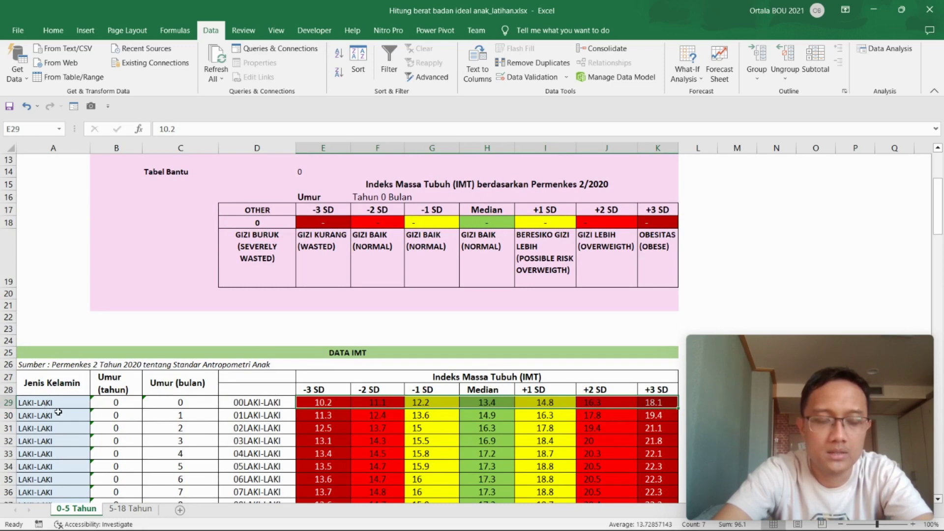
{"action": "scroll", "coordinate": [273, 377], "scroll_direction": "up", "scroll_amount": 2}
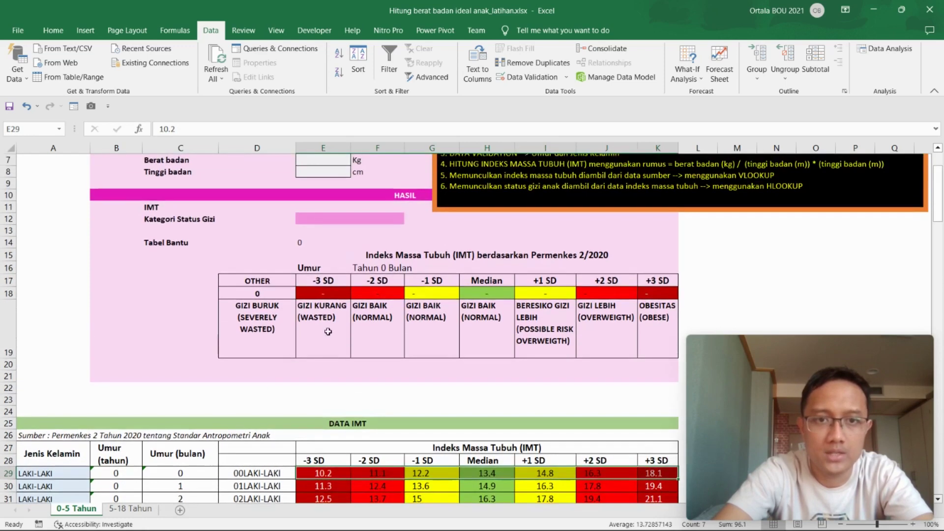
Inspect the VLOOKUP formula in the -3 SD cell E18, including its IFERROR wrapper and "-" fallback, without changing it
{"action": "left_click", "coordinate": [329, 293]}
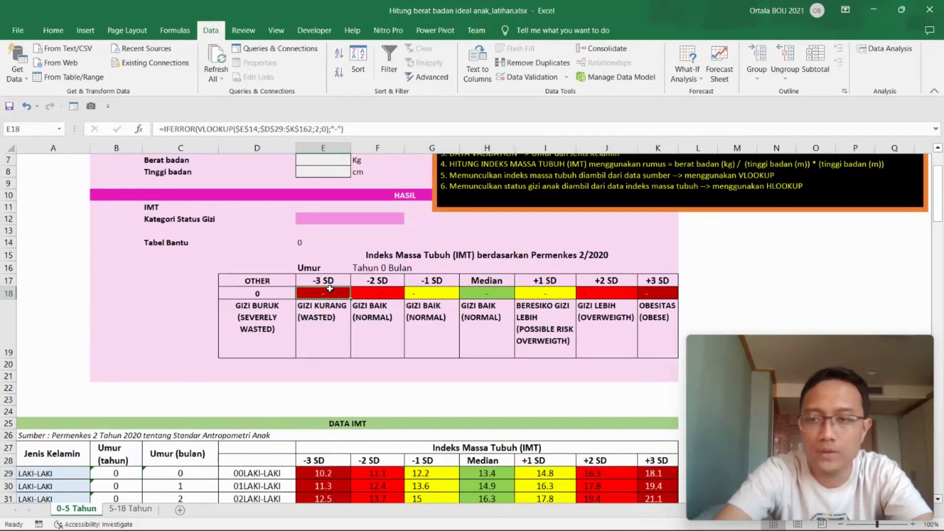
{"action": "left_click_drag", "start_coordinate": [326, 129], "coordinate": [199, 135]}
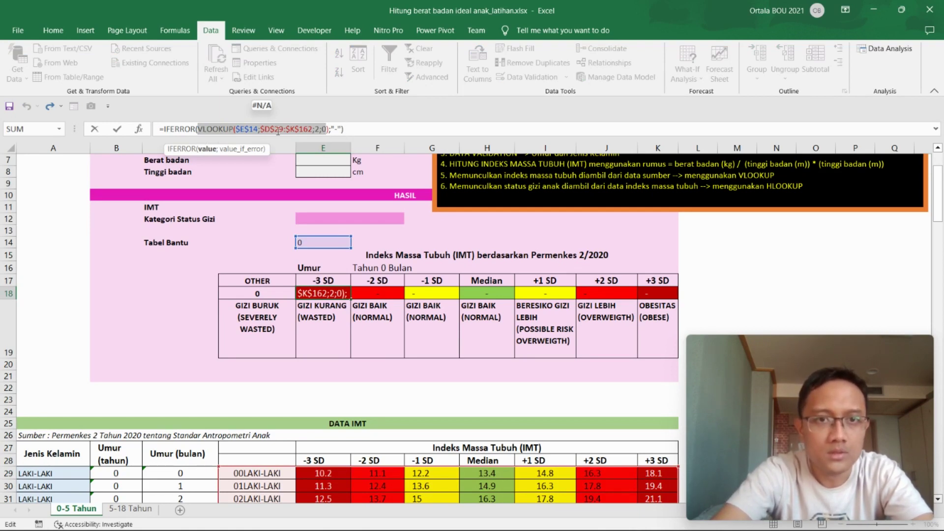
{"action": "left_click_drag", "start_coordinate": [196, 129], "coordinate": [165, 130]}
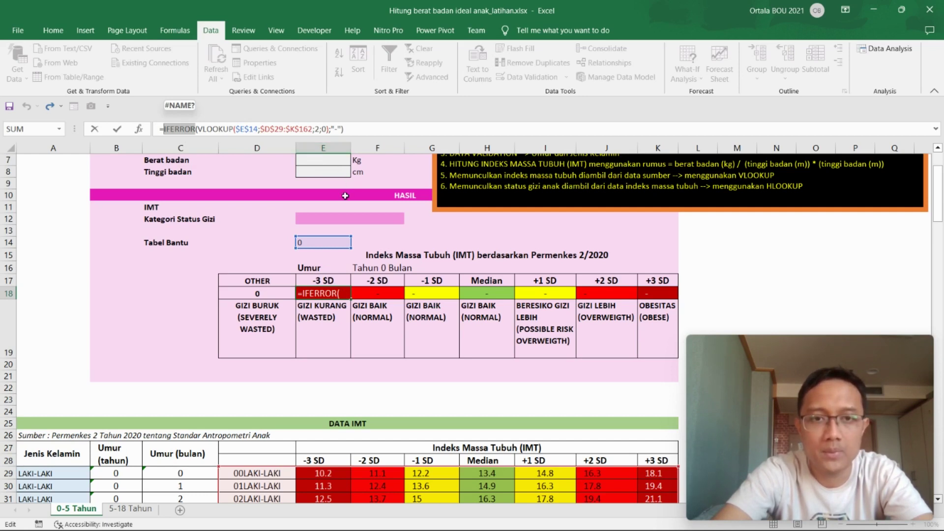
{"action": "left_click", "coordinate": [337, 130]}
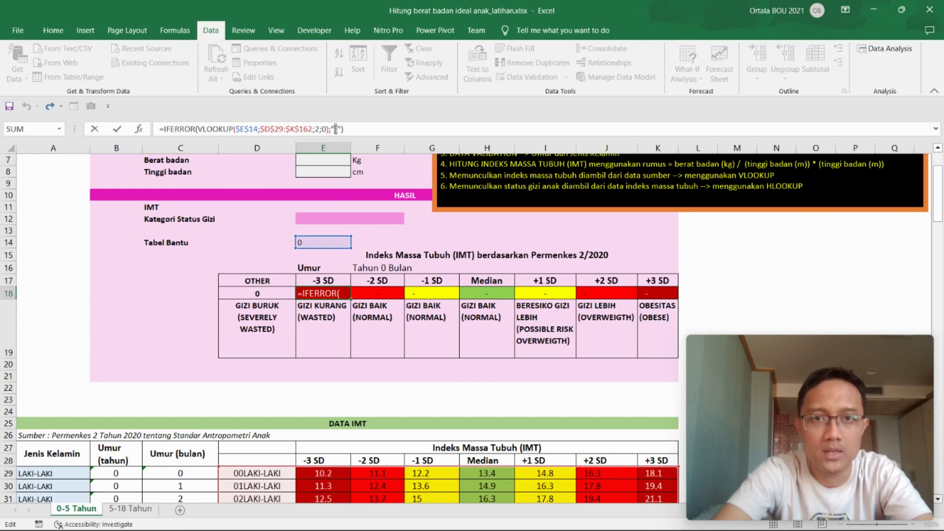
{"action": "type", "text": "-"}
{"action": "key", "text": "ctrl+Return"}
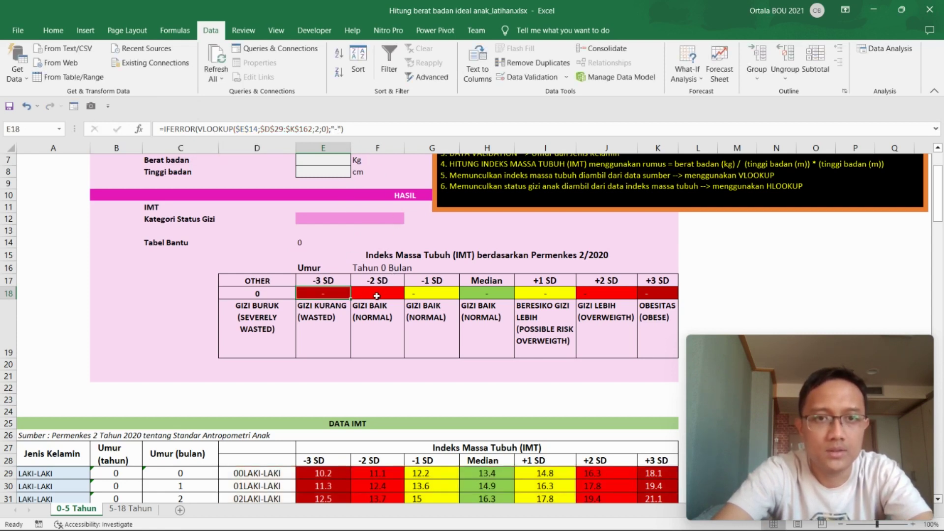
Compare the VLOOKUP formulas across row 18 from -3 SD to +3 SD, checking them against source cell E29
{"action": "left_click", "coordinate": [377, 296]}
{"action": "left_click", "coordinate": [437, 295]}
{"action": "left_click", "coordinate": [487, 294]}
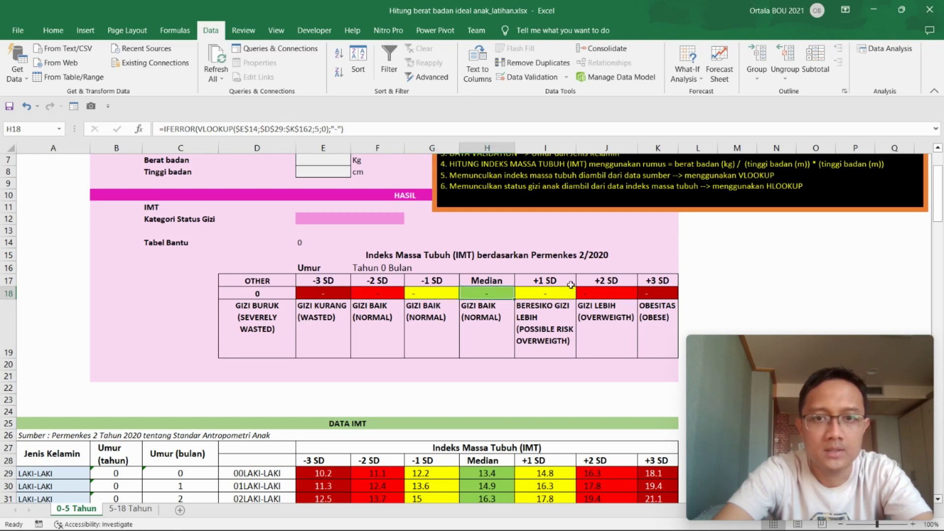
{"action": "left_click", "coordinate": [342, 293]}
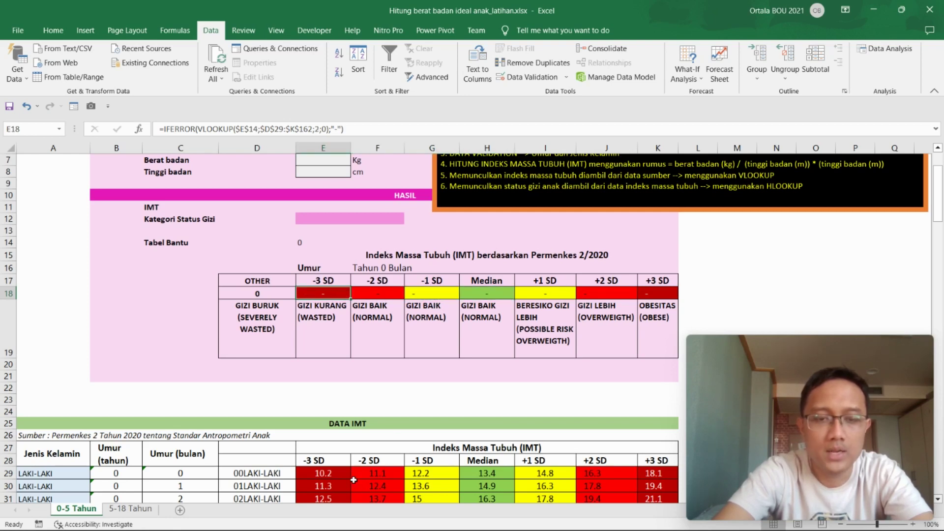
{"action": "left_click", "coordinate": [334, 472]}
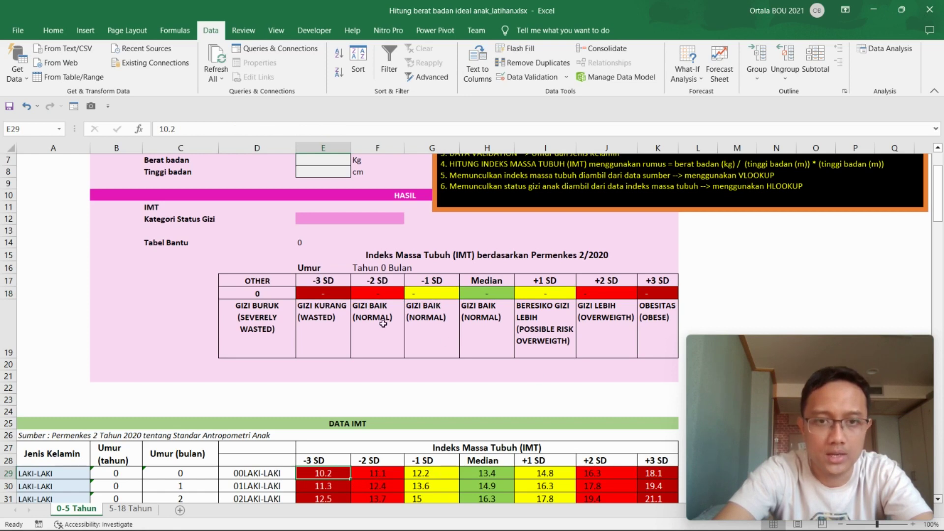
{"action": "left_click", "coordinate": [657, 293]}
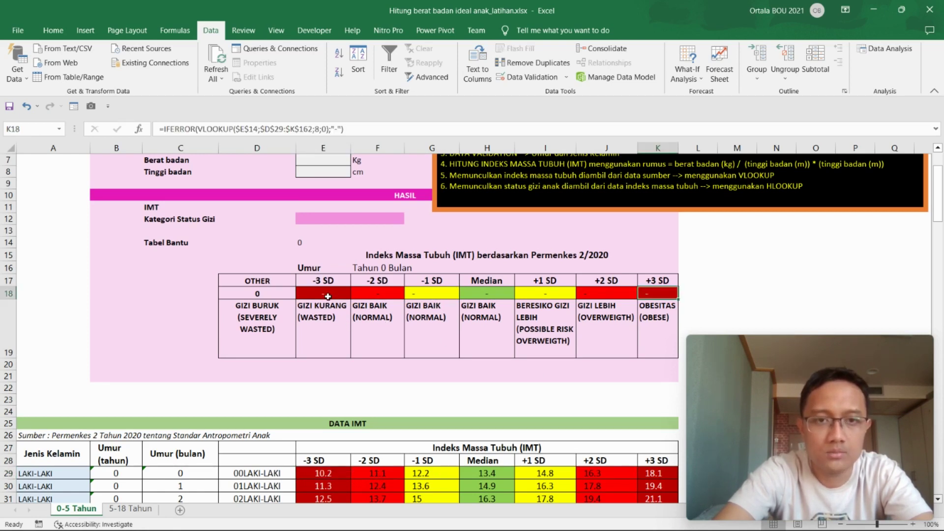
{"action": "left_click", "coordinate": [326, 296]}
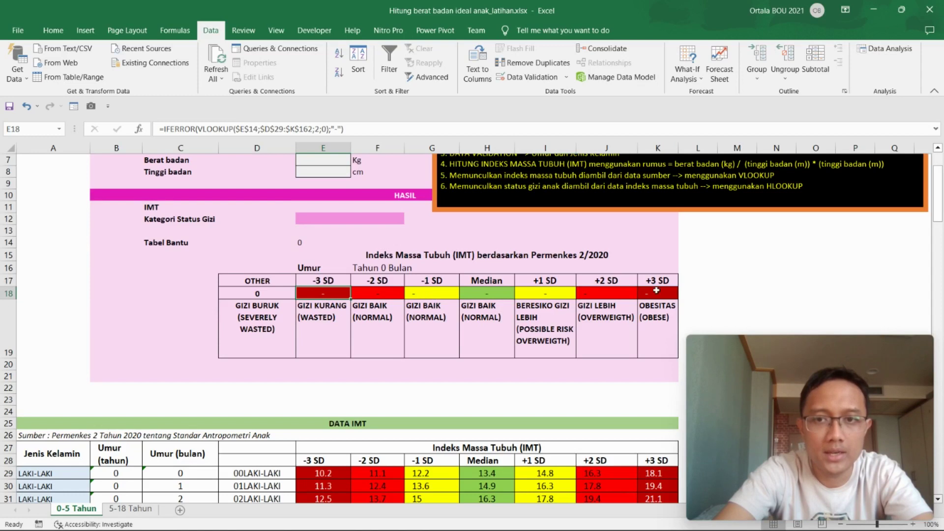
Review the nutritional status category labels in D19:K19 beneath the SD values
{"action": "left_click", "coordinate": [269, 329]}
{"action": "left_click", "coordinate": [337, 322]}
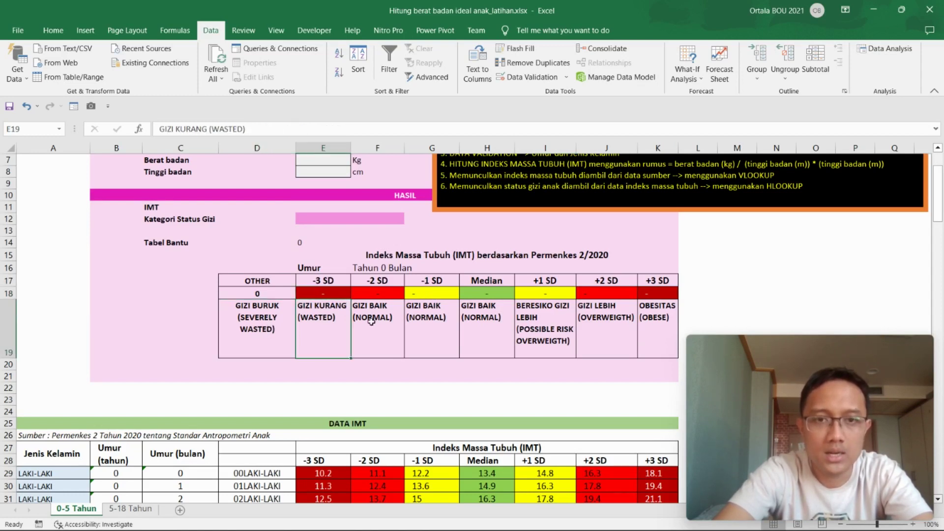
{"action": "left_click", "coordinate": [374, 322]}
{"action": "left_click_drag", "start_coordinate": [674, 318], "coordinate": [259, 341]}
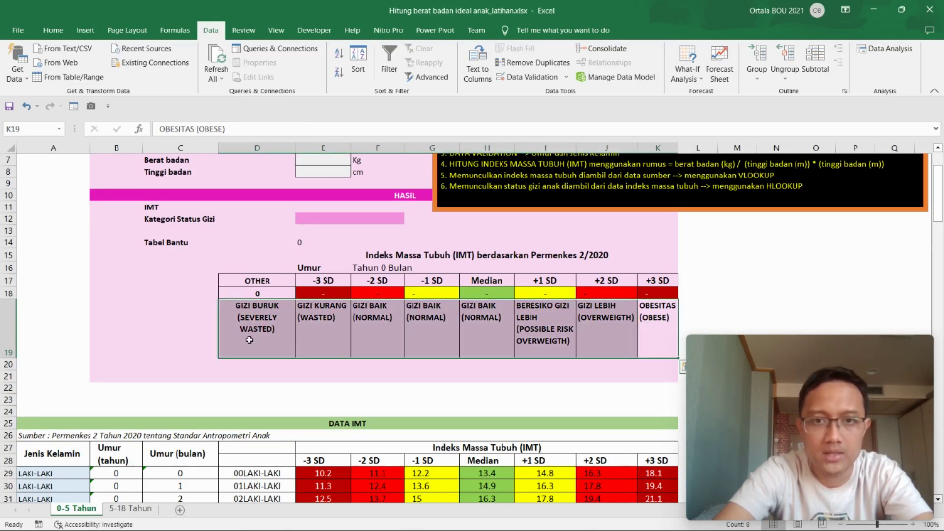
Reposition the instruction box beside the form and inspect the HLOOKUP formula in the Kategori Status Gizi cell E12
{"action": "key", "text": "ctrl+z"}
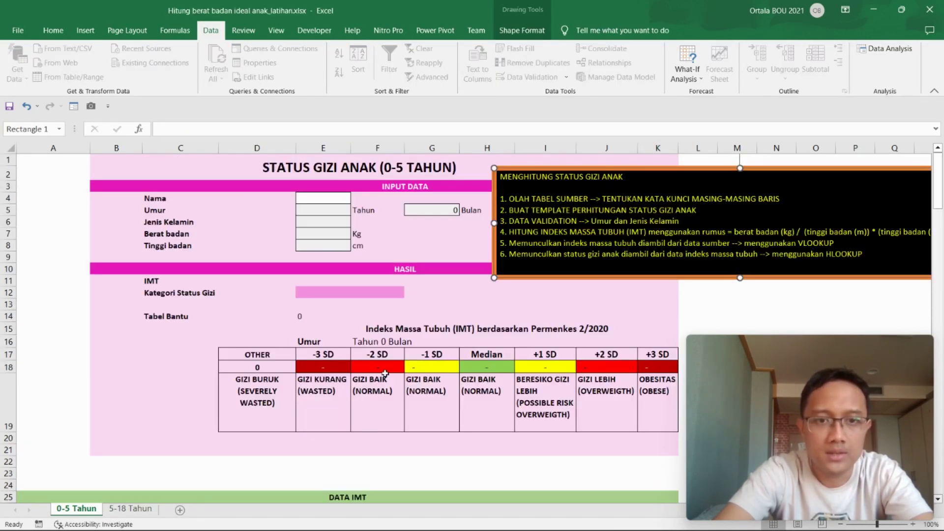
{"action": "left_click", "coordinate": [326, 294]}
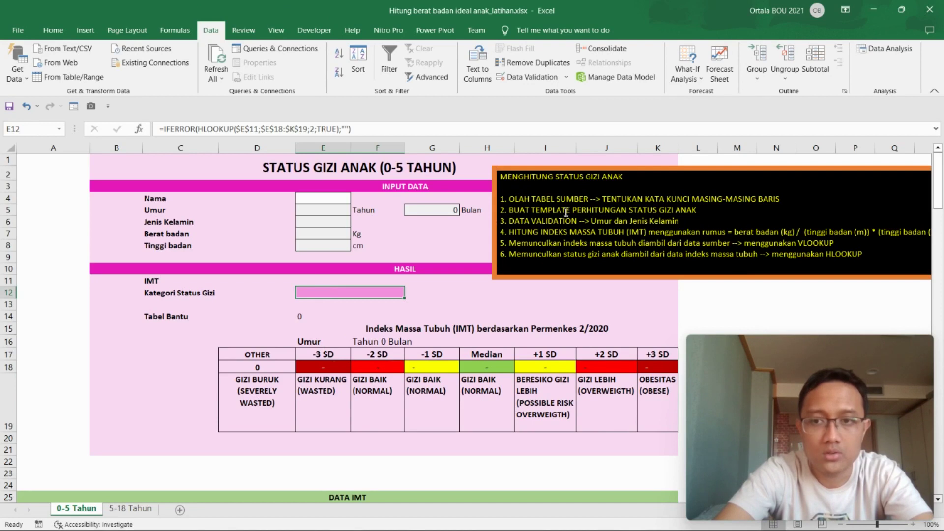
{"action": "left_click_drag", "start_coordinate": [566, 212], "coordinate": [552, 212]}
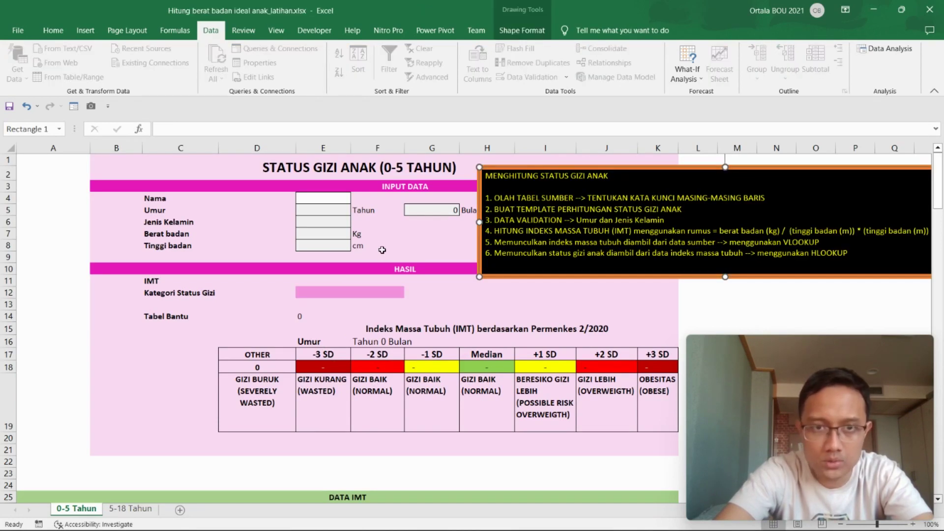
Enter the child's name in the Nama cell and set Umur to 4 Tahun 4 Bulan
{"action": "left_click", "coordinate": [335, 197]}
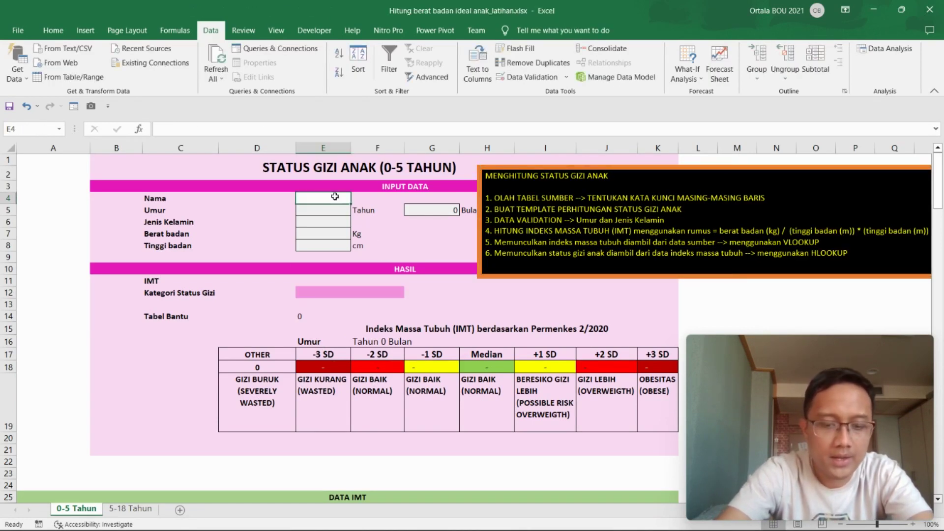
{"action": "type", "text": "Adit"}
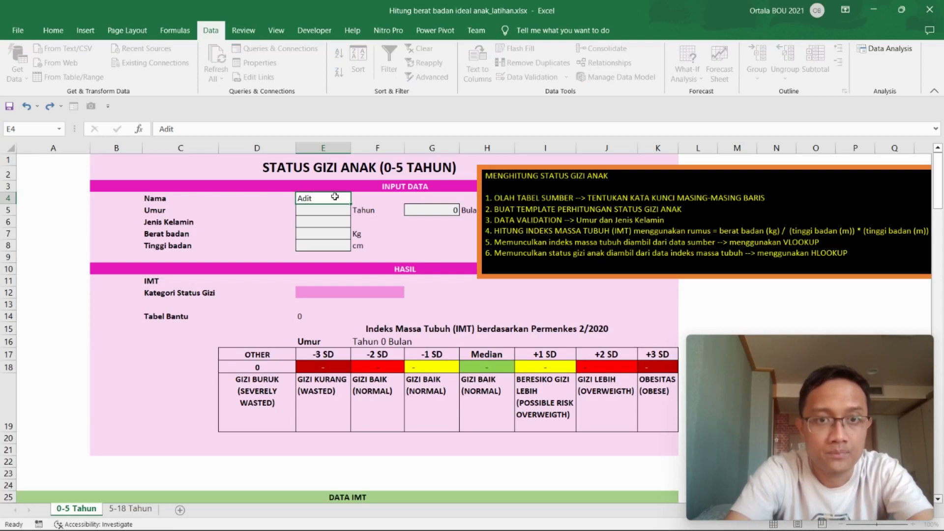
{"action": "key", "text": "Return"}
{"action": "left_click", "coordinate": [356, 211]}
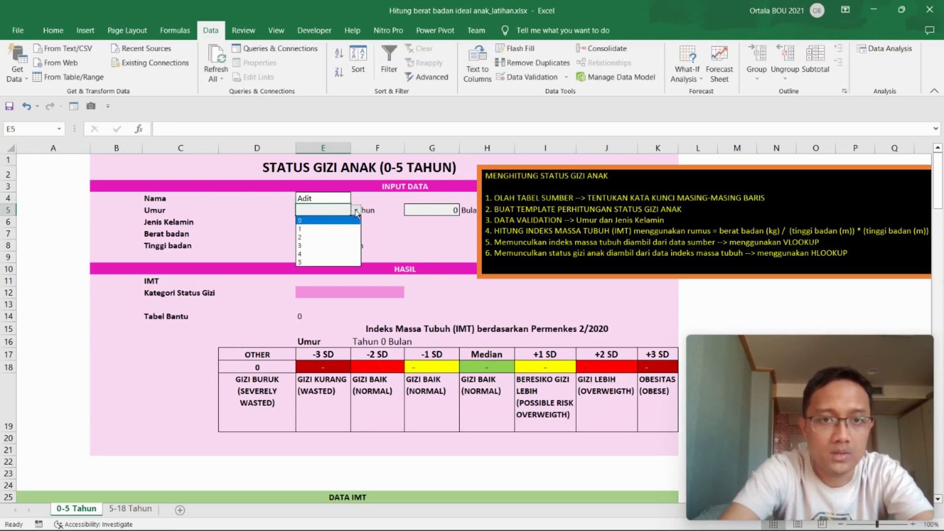
{"action": "left_click", "coordinate": [325, 255]}
{"action": "left_click", "coordinate": [449, 211]}
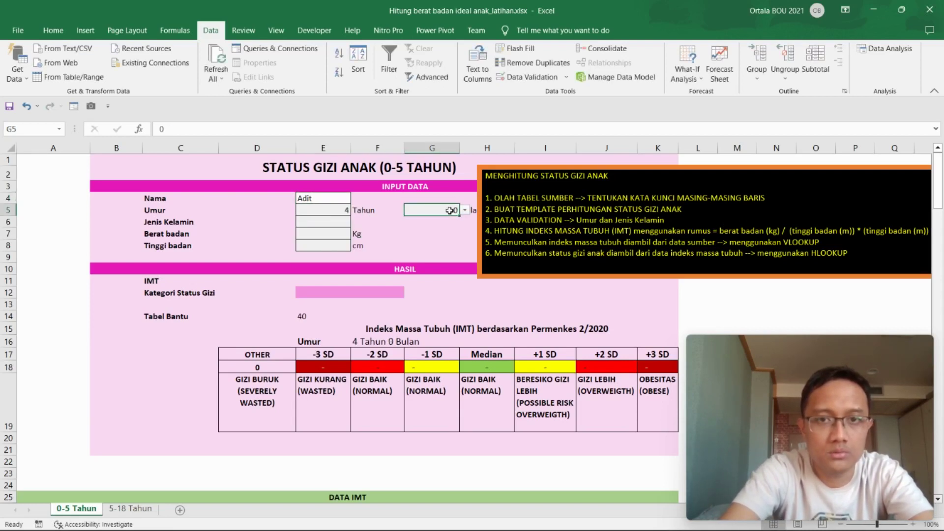
{"action": "left_click", "coordinate": [466, 211]}
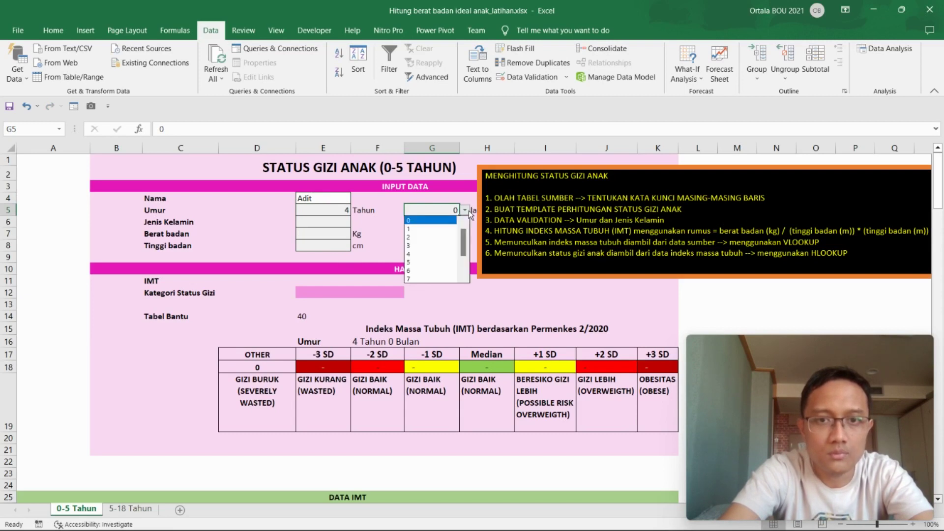
{"action": "left_click", "coordinate": [433, 254]}
Set Jenis Kelamin in cell E6 to LAKI-LAKI
{"action": "left_click", "coordinate": [321, 222]}
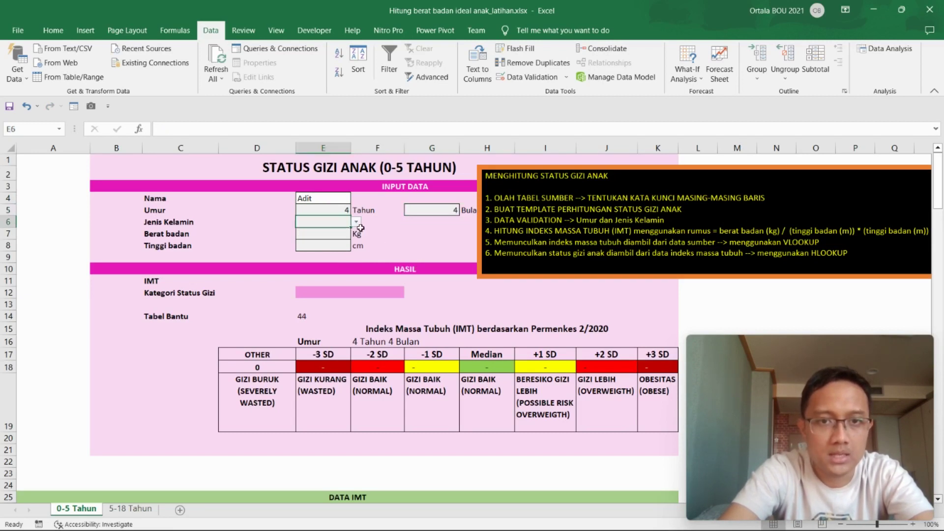
{"action": "left_click", "coordinate": [358, 224]}
{"action": "left_click", "coordinate": [327, 233]}
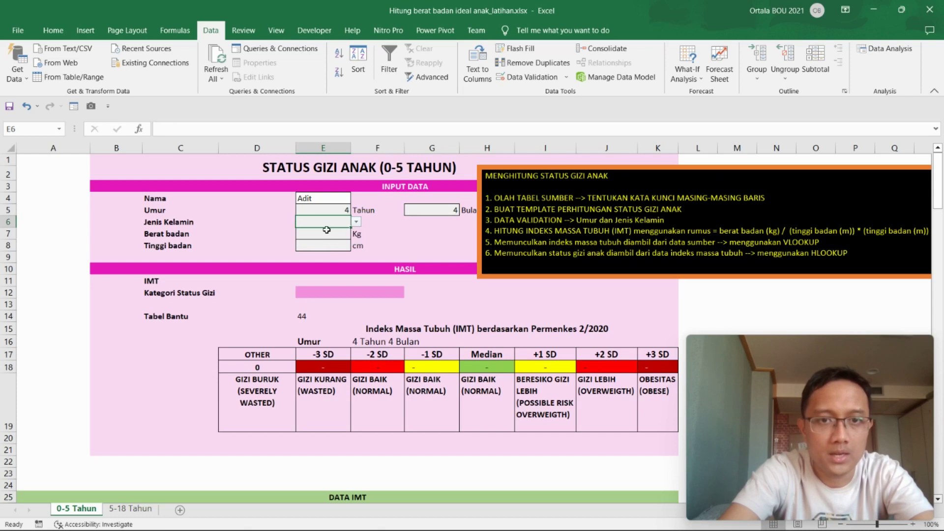
Enter a Berat badan of 16 kg and a Tinggi badan of 103 cm
{"action": "left_click", "coordinate": [324, 236]}
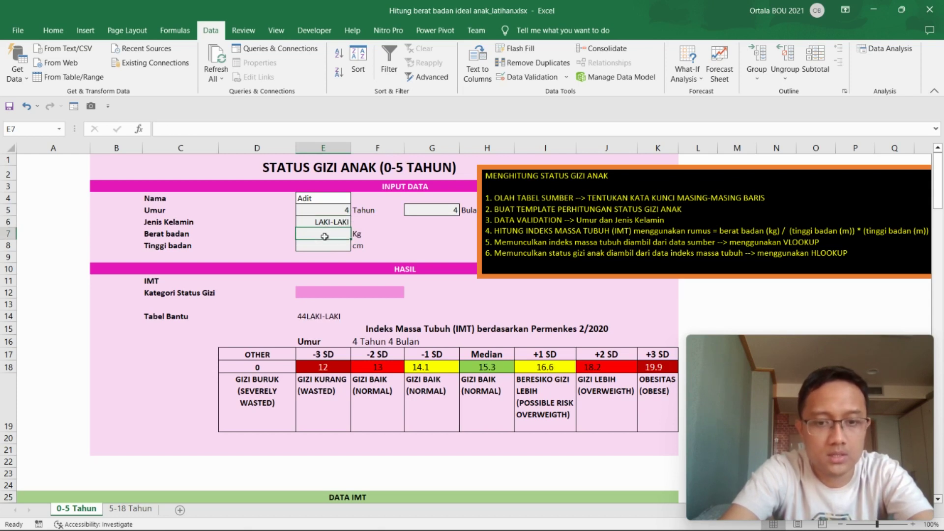
{"action": "type", "text": "16"}
{"action": "key", "text": "Return"}
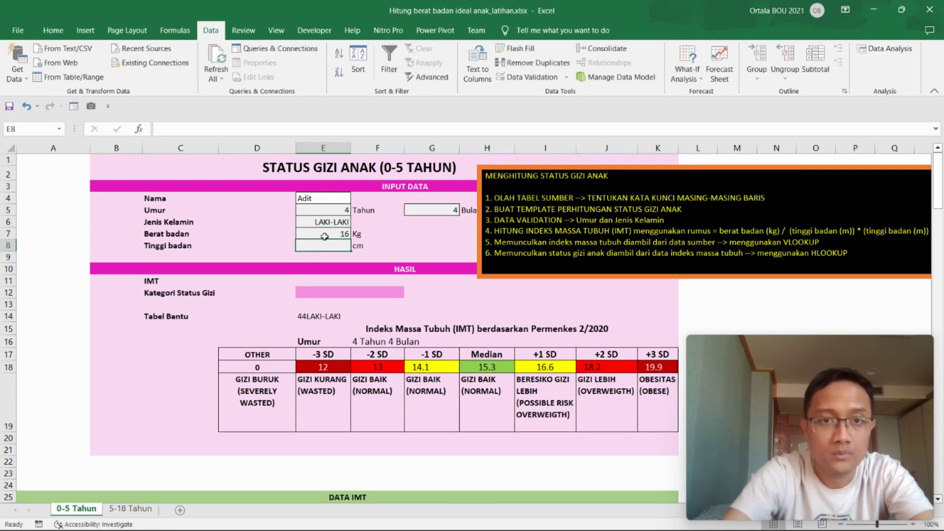
{"action": "type", "text": "103"}
{"action": "key", "text": "Return"}
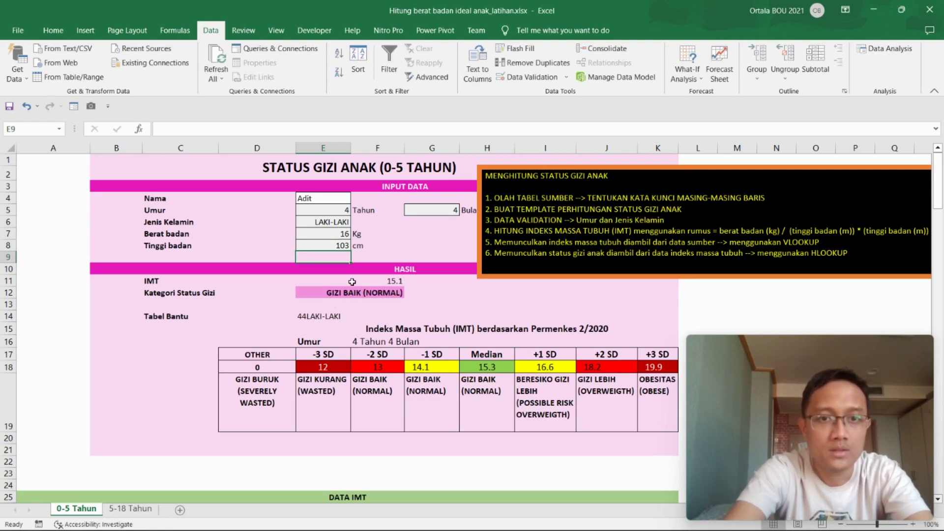
Check the calculated IMT and Kategori Status Gizi results against the category labels in the helper table
{"action": "left_click", "coordinate": [352, 281]}
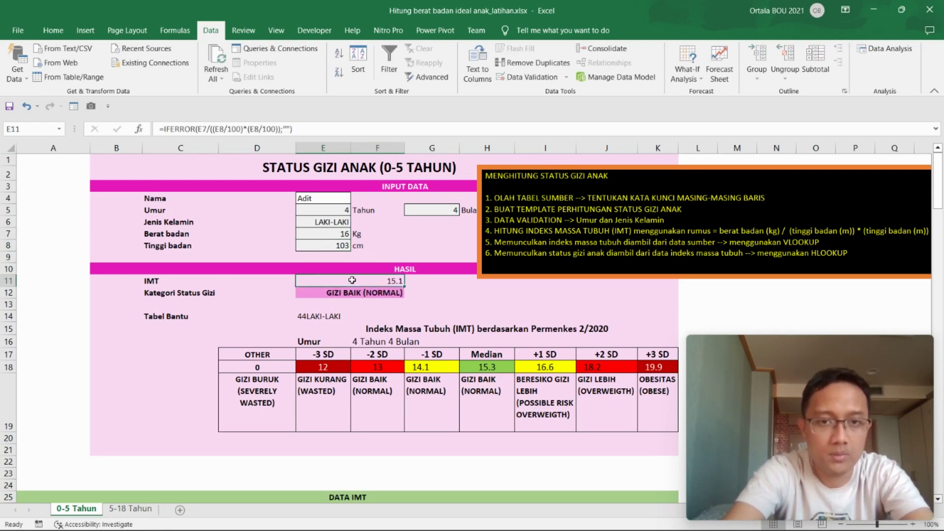
{"action": "left_click", "coordinate": [206, 295]}
{"action": "left_click", "coordinate": [347, 296]}
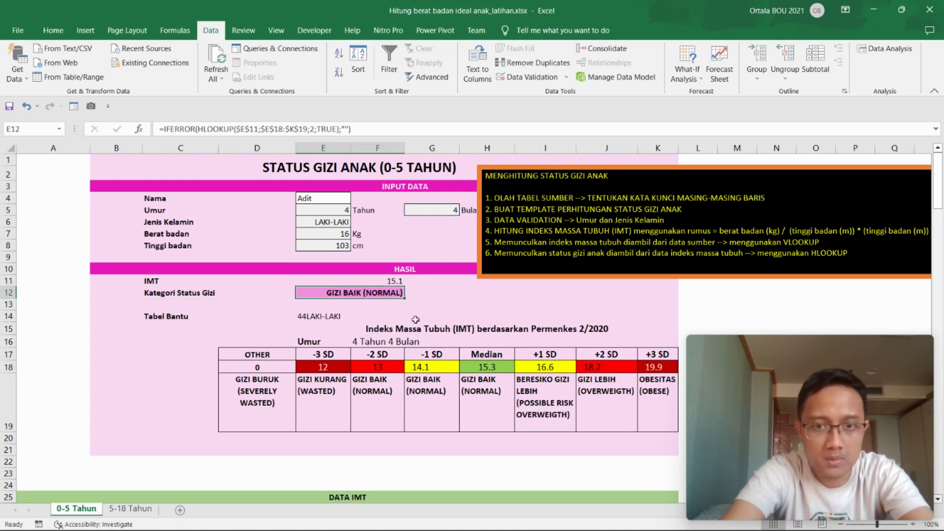
{"action": "left_click", "coordinate": [487, 401]}
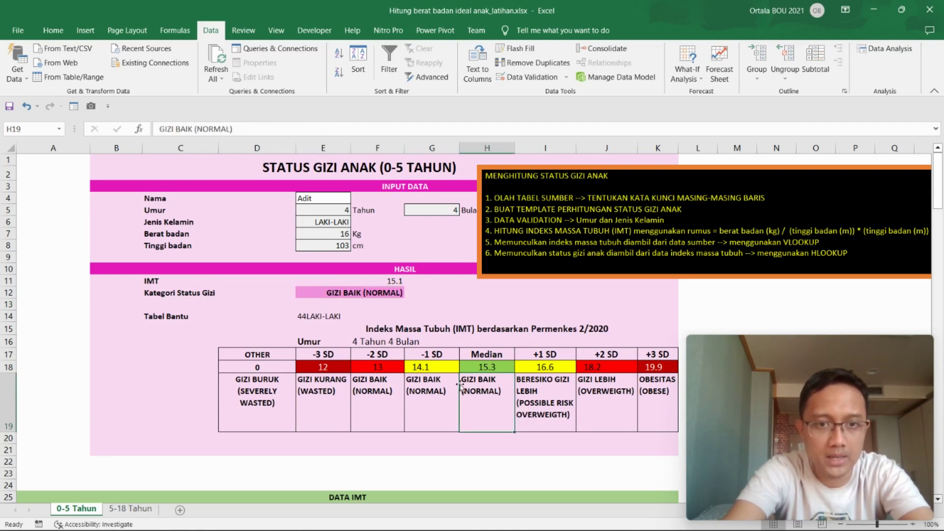
Inspect the CONCAT key formula in the Tabel Bantu cell E14 and the -2 SD category in the helper table
{"action": "left_click", "coordinate": [321, 322]}
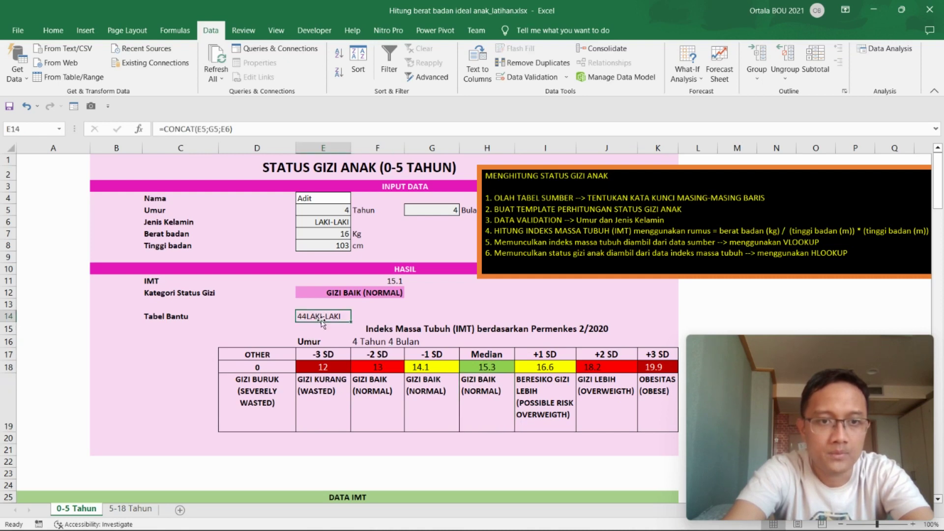
{"action": "left_click", "coordinate": [167, 321]}
{"action": "left_click", "coordinate": [307, 315]}
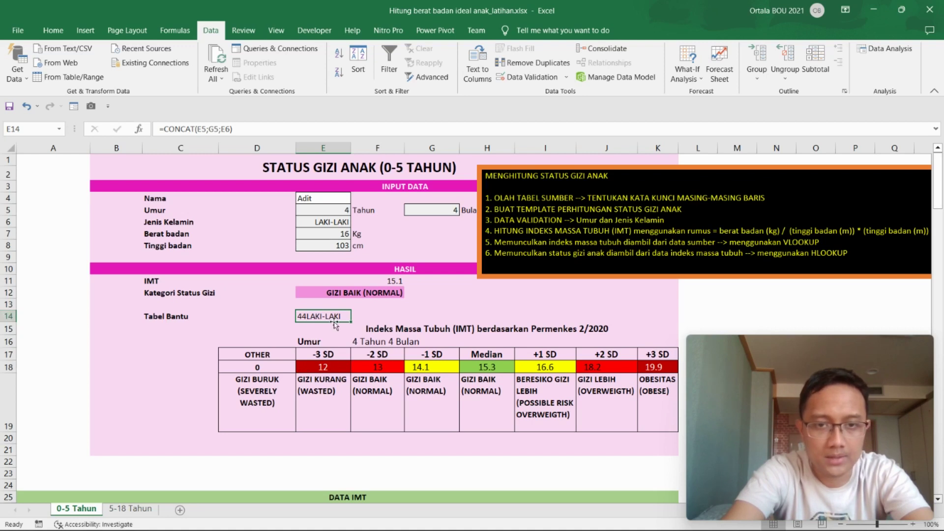
{"action": "left_click", "coordinate": [360, 358]}
{"action": "left_click", "coordinate": [402, 383]}
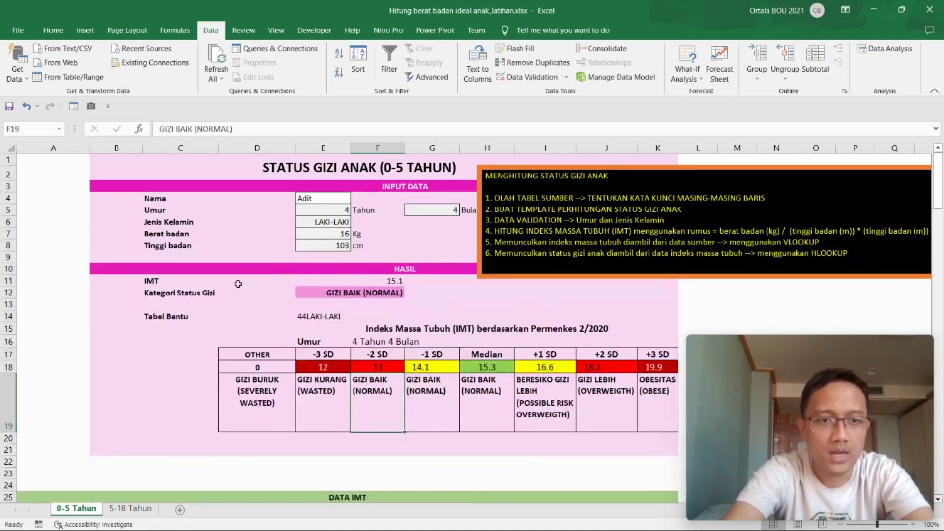
Open the 5-18 Tahun sheet and review the nutritional category labels in cells D19:K19 of its helper table
{"action": "left_click", "coordinate": [129, 509]}
{"action": "scroll", "coordinate": [422, 342], "scroll_direction": "up", "scroll_amount": 5}
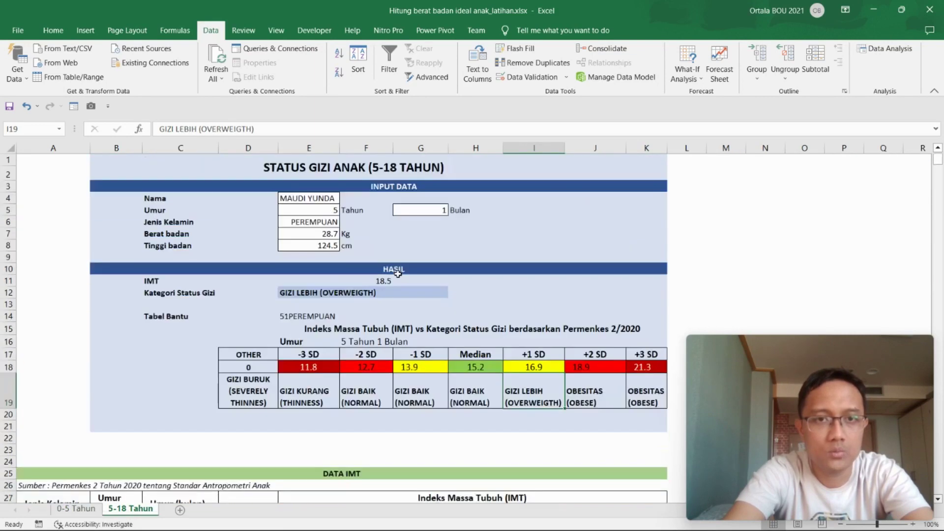
{"action": "scroll", "coordinate": [388, 246], "scroll_direction": "down", "scroll_amount": 1}
{"action": "left_click_drag", "start_coordinate": [242, 351], "coordinate": [653, 350]}
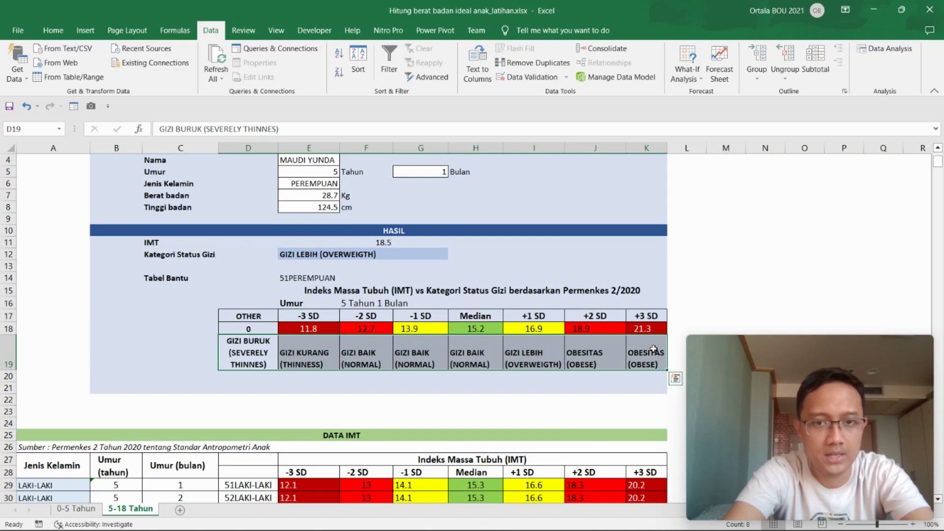
{"action": "scroll", "coordinate": [364, 309], "scroll_direction": "up", "scroll_amount": 1}
{"action": "left_click", "coordinate": [370, 304]}
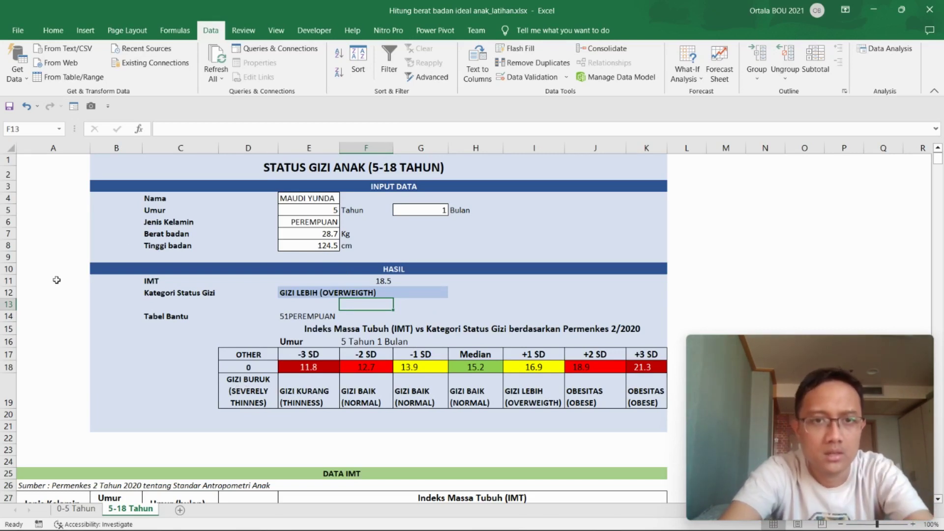
Set the child's Umur to 7 Tahun and 11 Bulan in the input data
{"action": "left_click", "coordinate": [308, 197]}
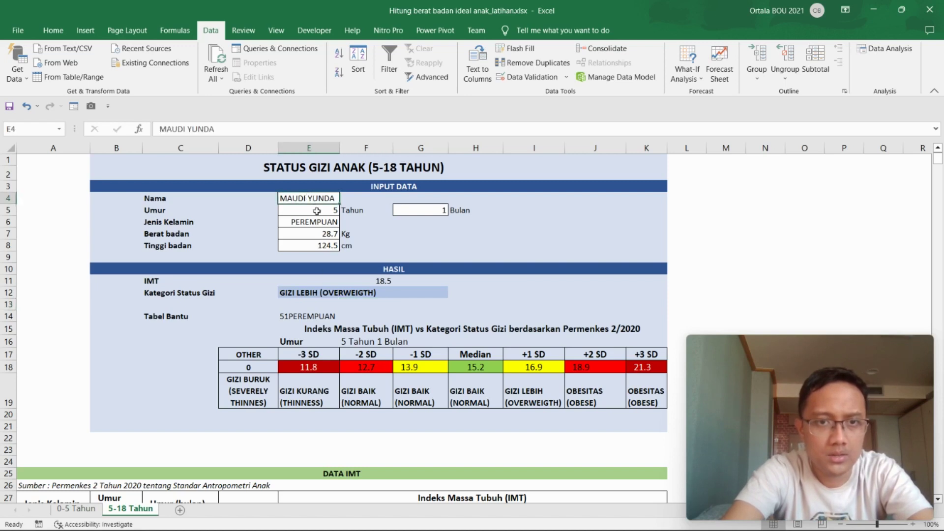
{"action": "left_click", "coordinate": [324, 208]}
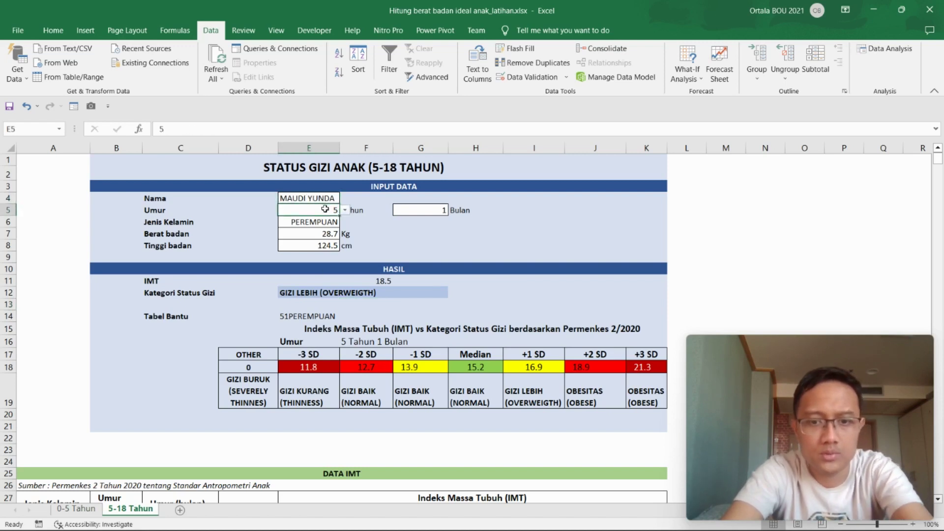
{"action": "type", "text": "7"}
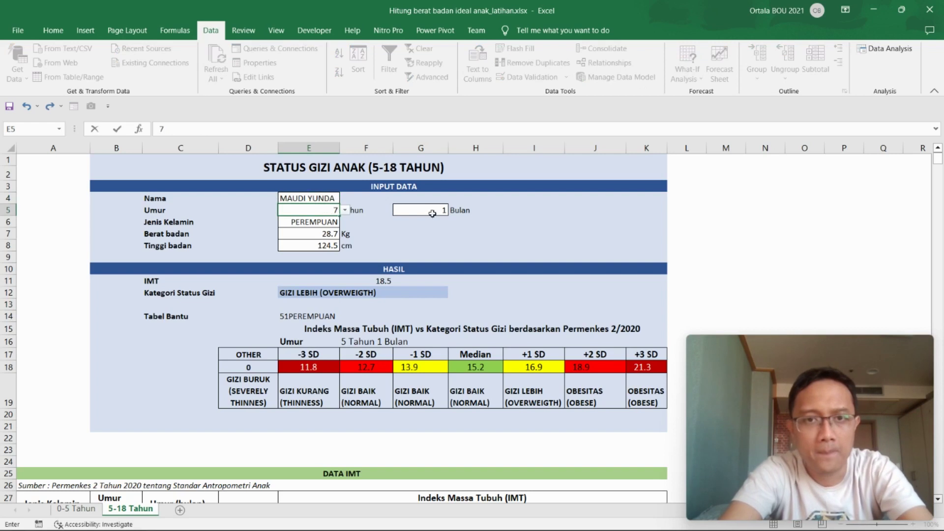
{"action": "left_click", "coordinate": [432, 212]}
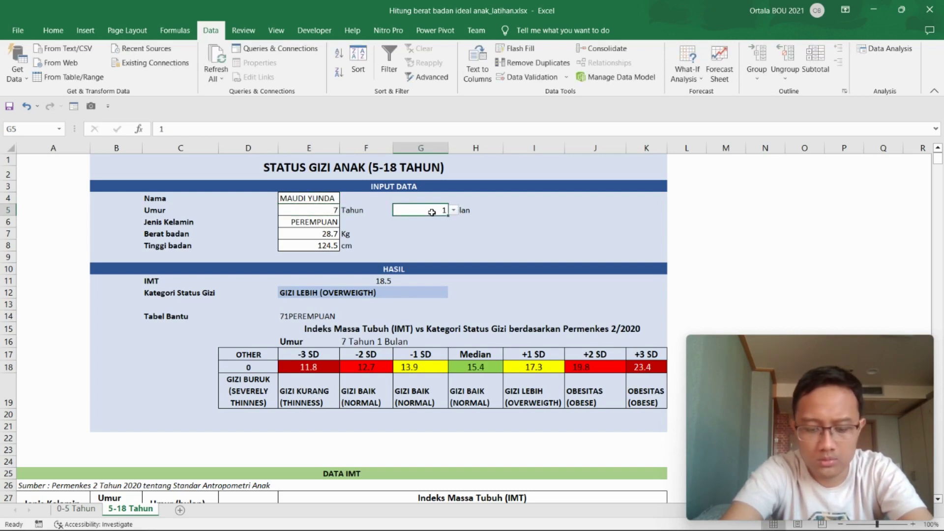
{"action": "type", "text": "11"}
{"action": "left_click", "coordinate": [422, 244]}
Enter a Berat badan of 28 kg and a Tinggi badan of 124 cm for the child
{"action": "left_click", "coordinate": [307, 220]}
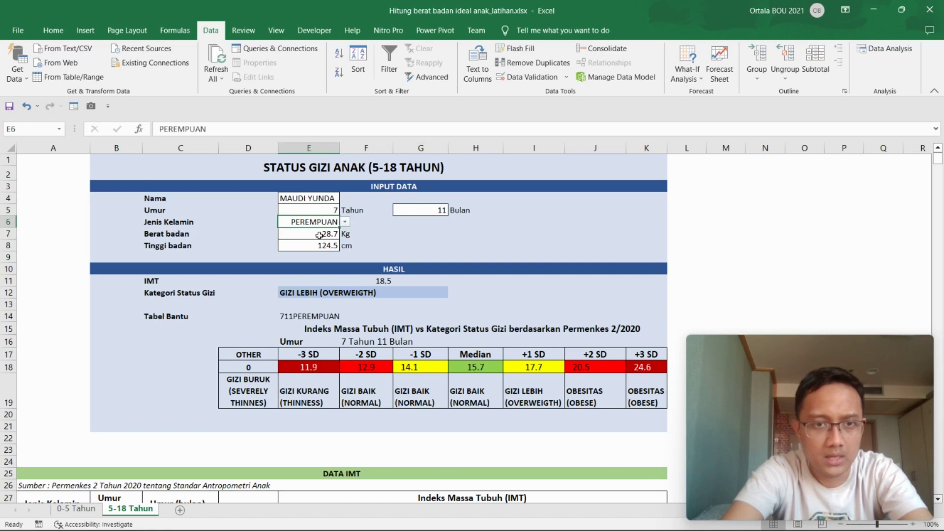
{"action": "left_click", "coordinate": [319, 235]}
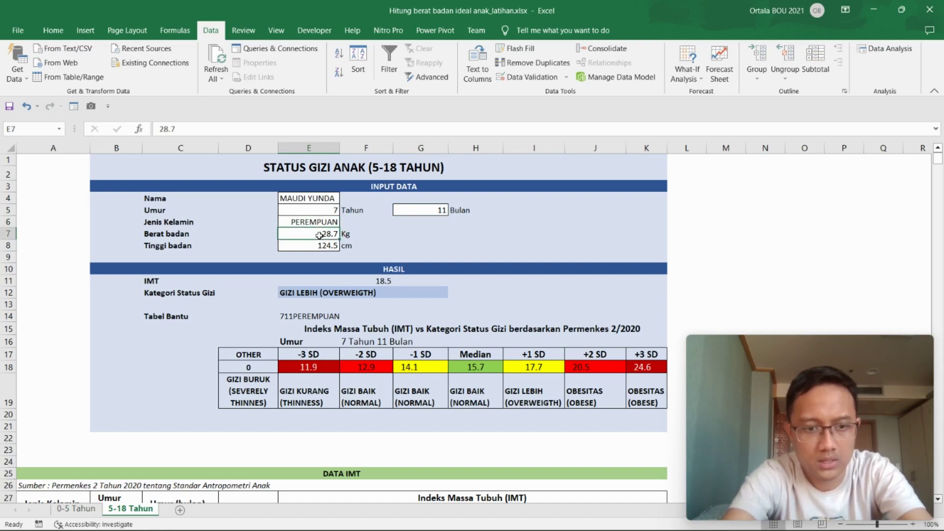
{"action": "type", "text": "28"}
{"action": "key", "text": "Return"}
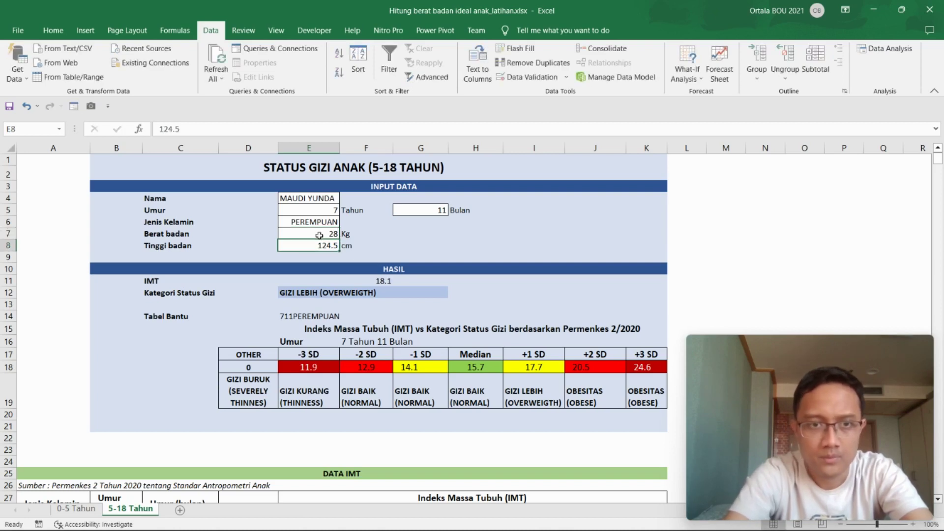
{"action": "type", "text": "124"}
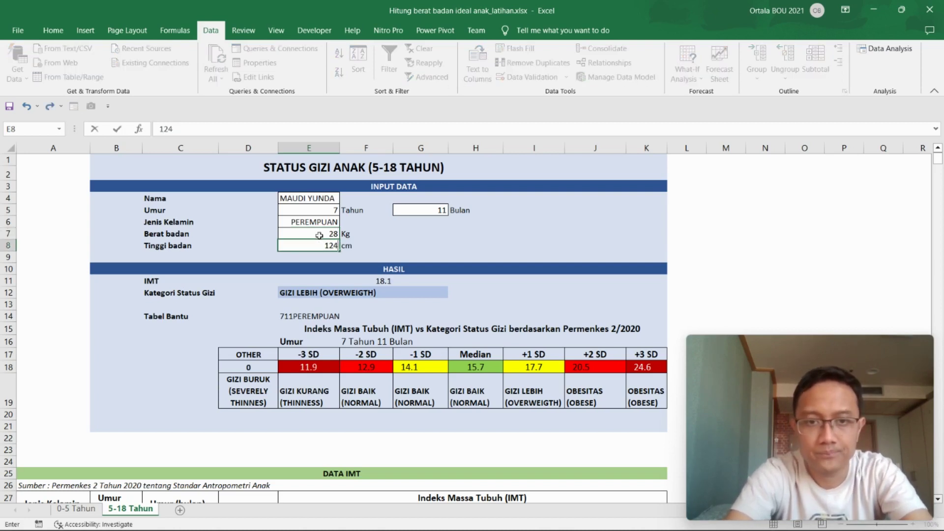
{"action": "key", "text": "Return"}
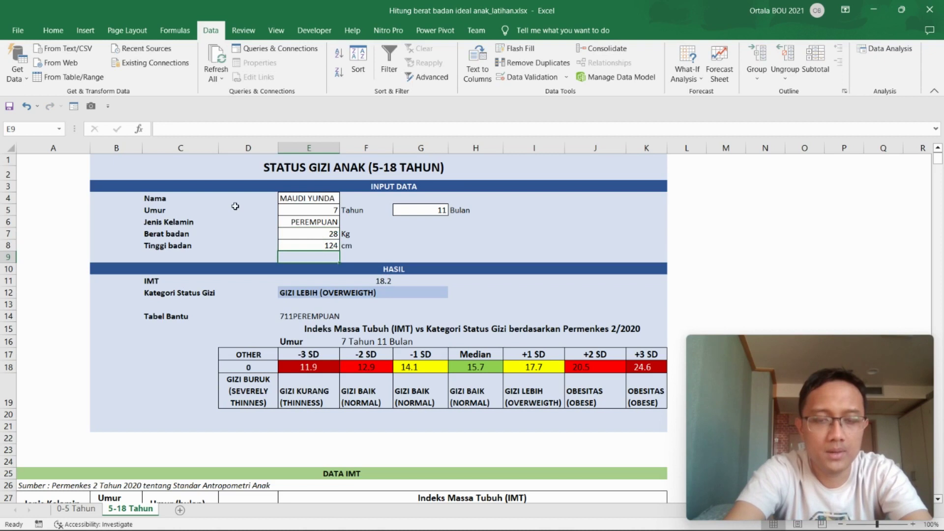
Inspect the IMT and Kategori Status Gizi formulas and compare them with the +1 SD threshold and its category label
{"action": "left_click", "coordinate": [374, 283]}
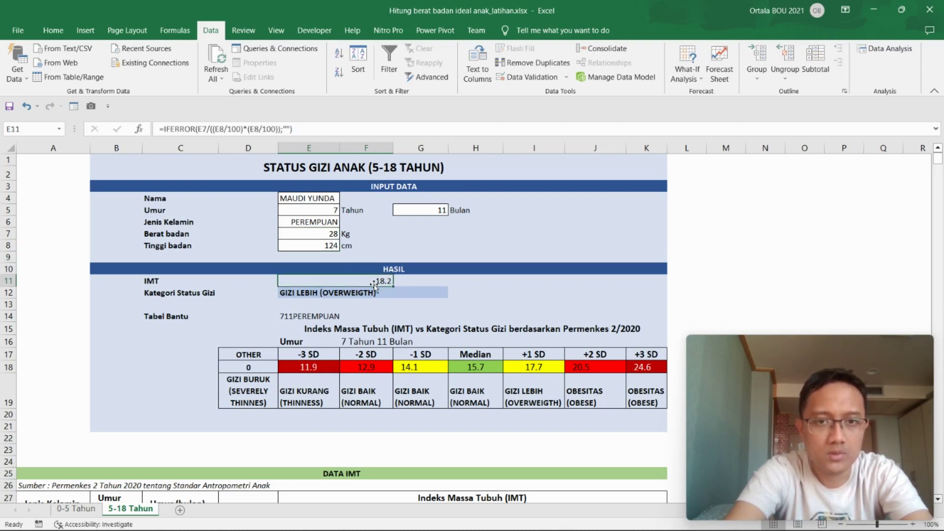
{"action": "left_click", "coordinate": [316, 294]}
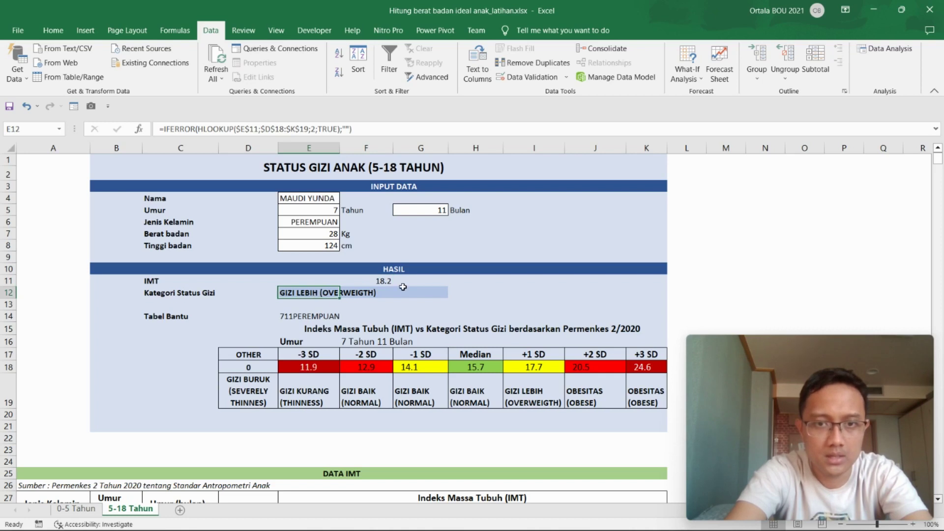
{"action": "left_click", "coordinate": [548, 368]}
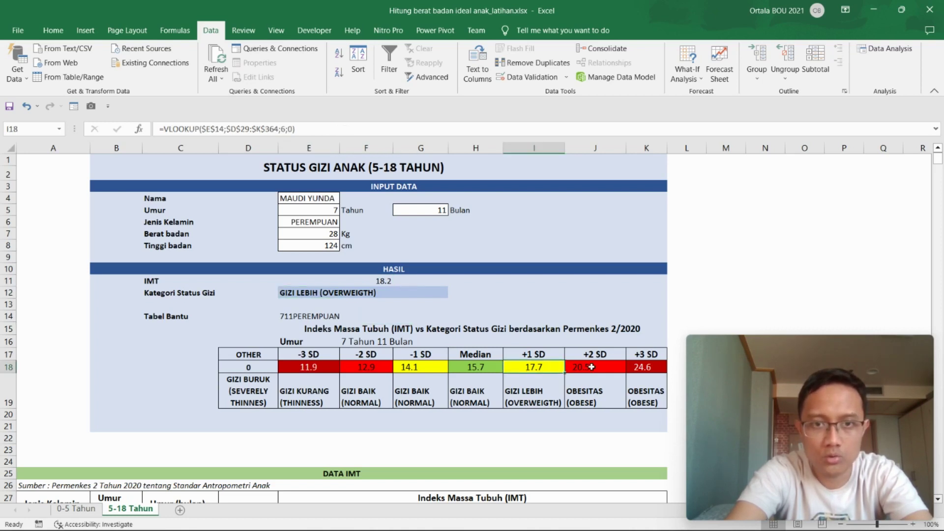
{"action": "left_click", "coordinate": [531, 395]}
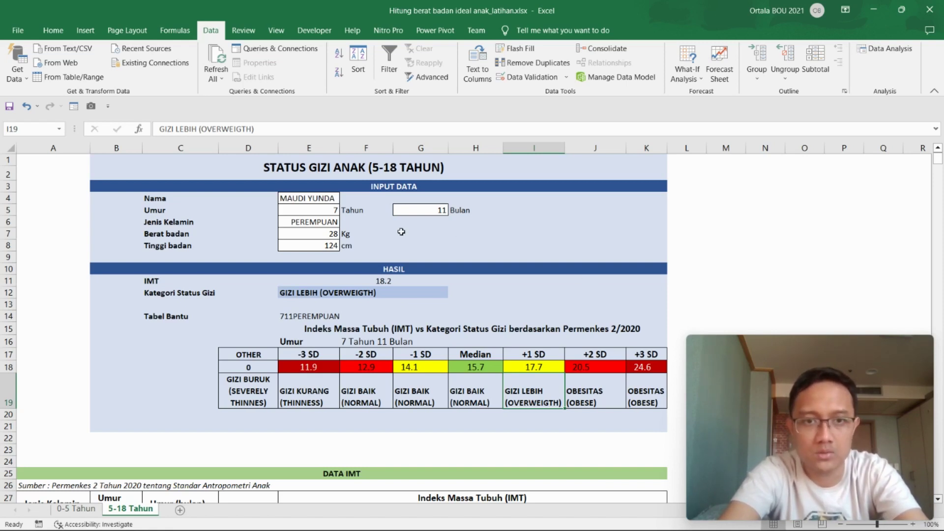
Review the Kategori Status Gizi result, the Tabel Bantu key in E14, the helper table's title and its -3 SD category
{"action": "left_click", "coordinate": [326, 297]}
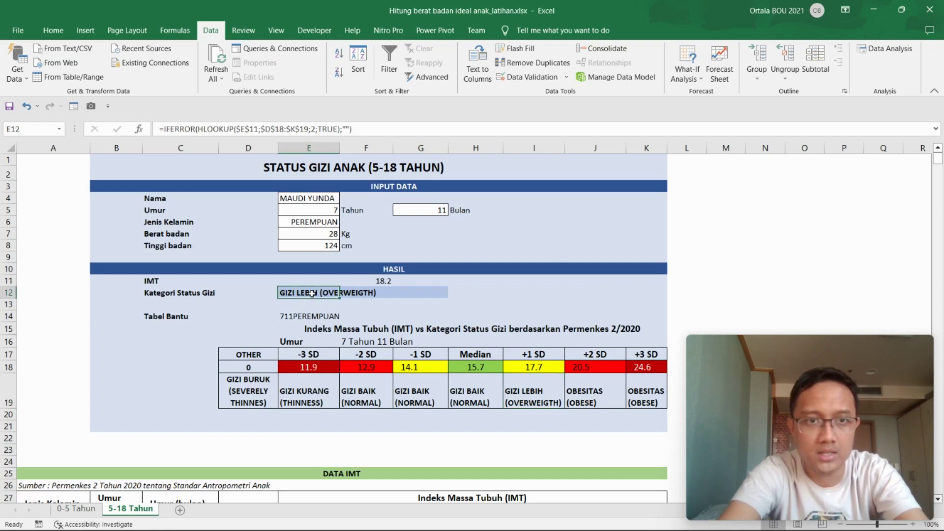
{"action": "left_click", "coordinate": [306, 319]}
{"action": "left_click", "coordinate": [328, 331]}
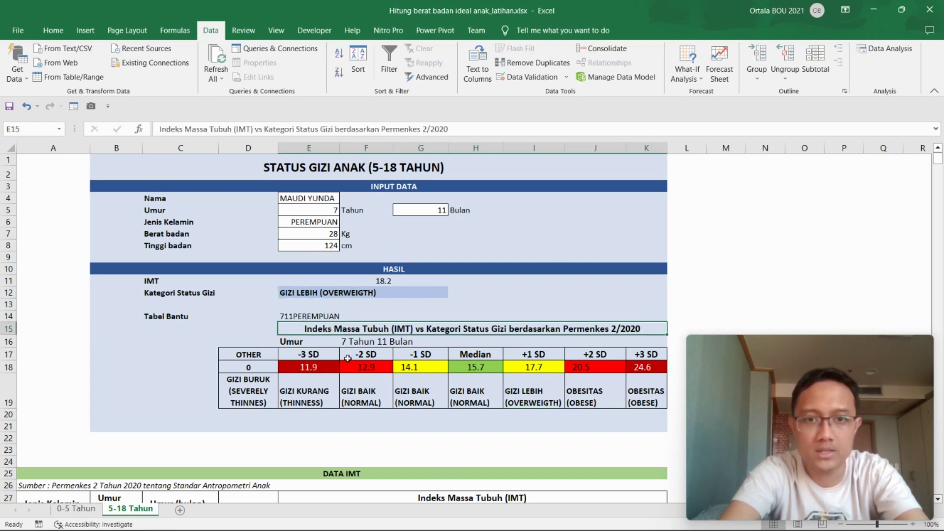
{"action": "left_click", "coordinate": [326, 382]}
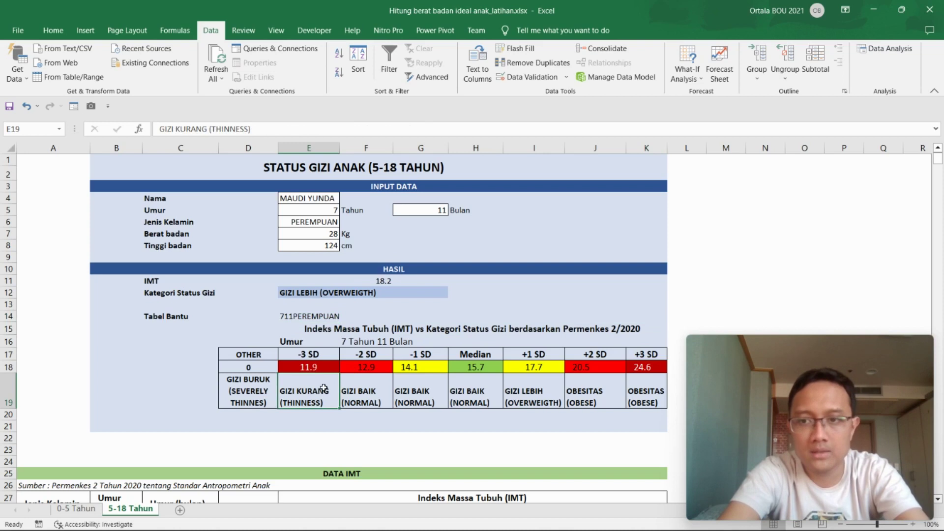